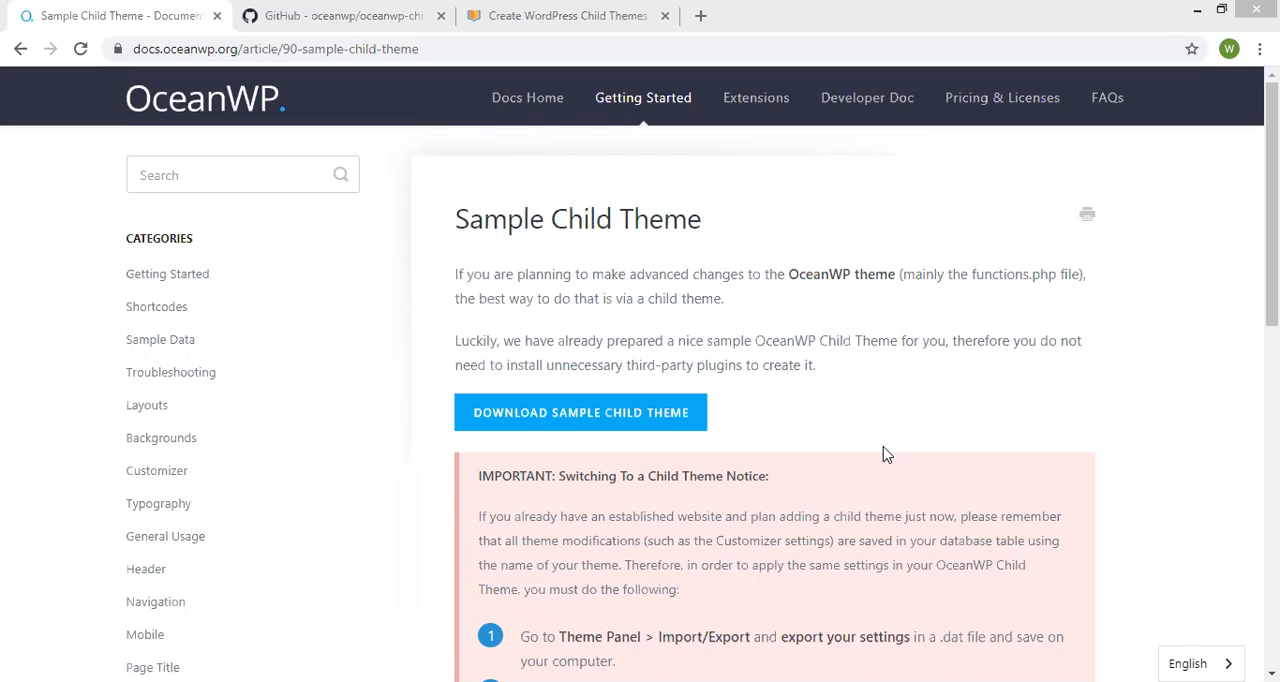
Review the OceanWP Sample Child Theme article and its GitHub child theme repository, closing the other browser tabs.
middle_click(601, 8)
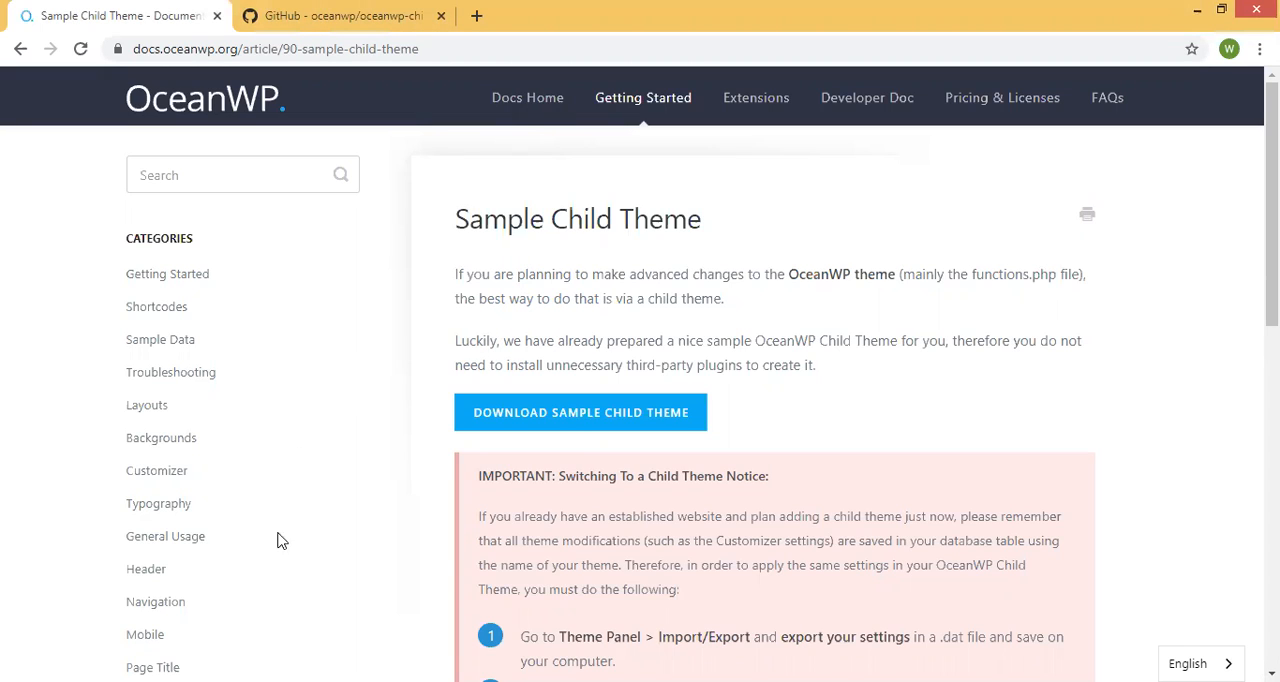
left_click(573, 680)
left_click_drag(384, 400, 523, 406)
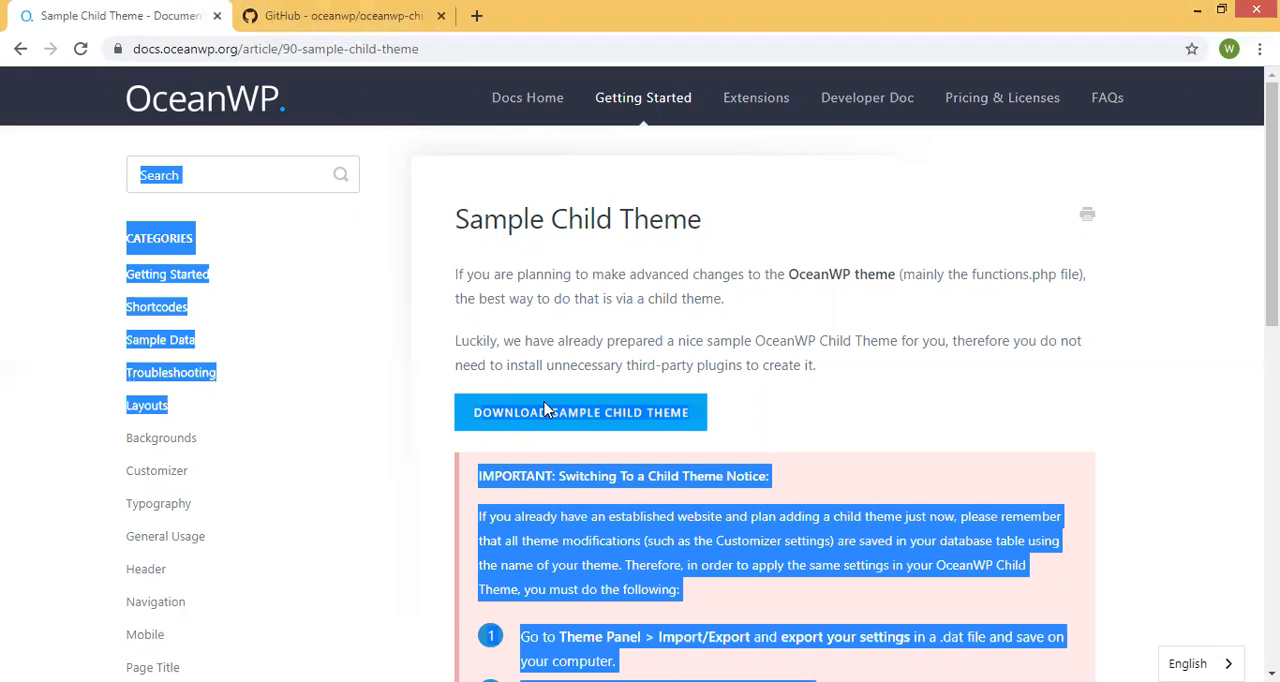
left_click(728, 424)
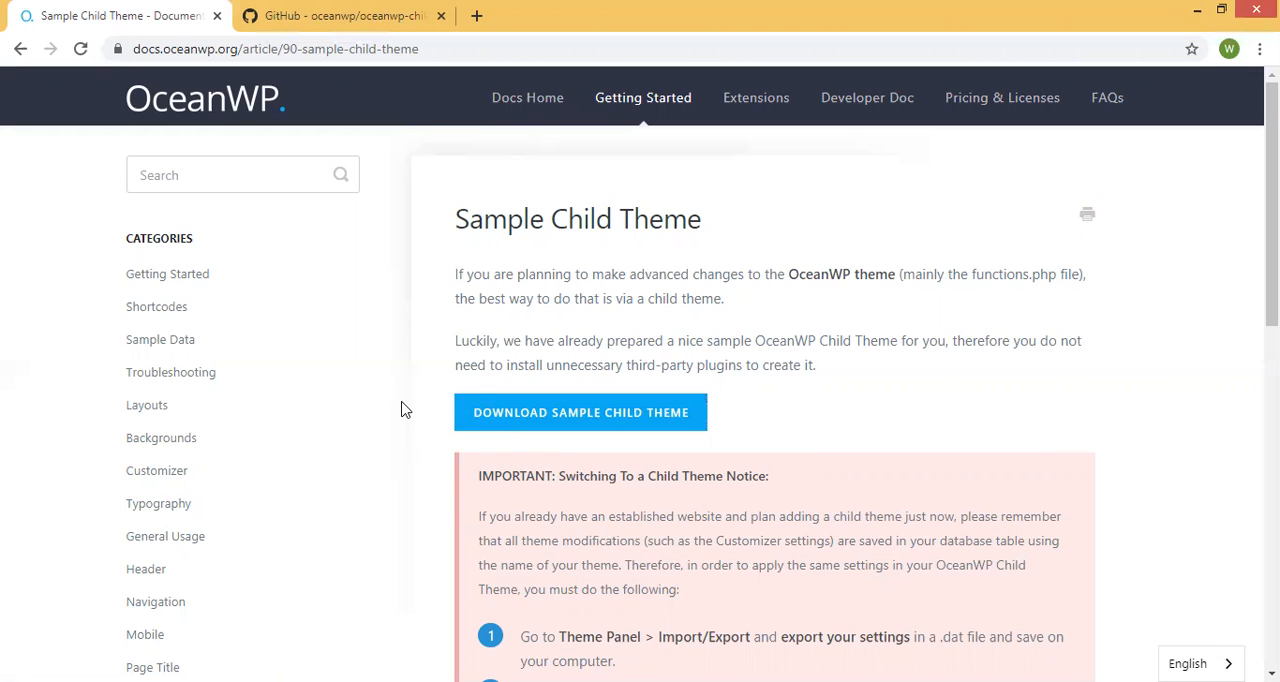
scroll(449, 380, "down", 2)
scroll(463, 351, "up", 2)
left_click(518, 413)
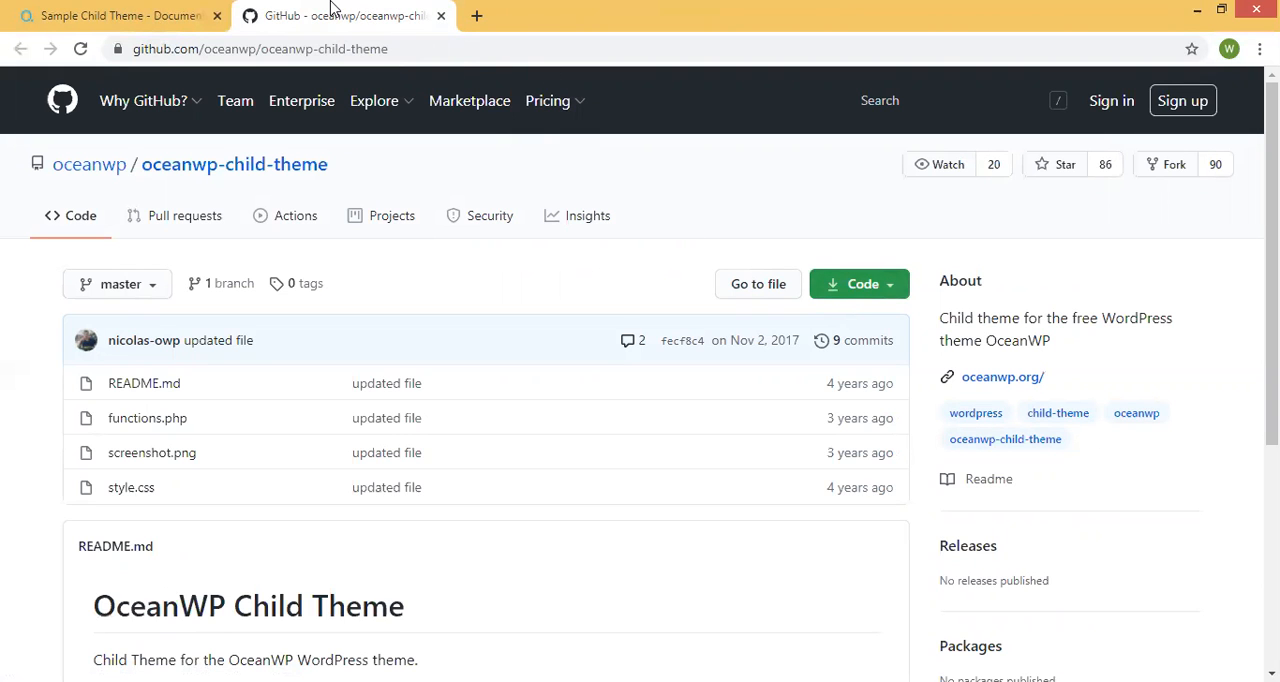
middle_click(374, 12)
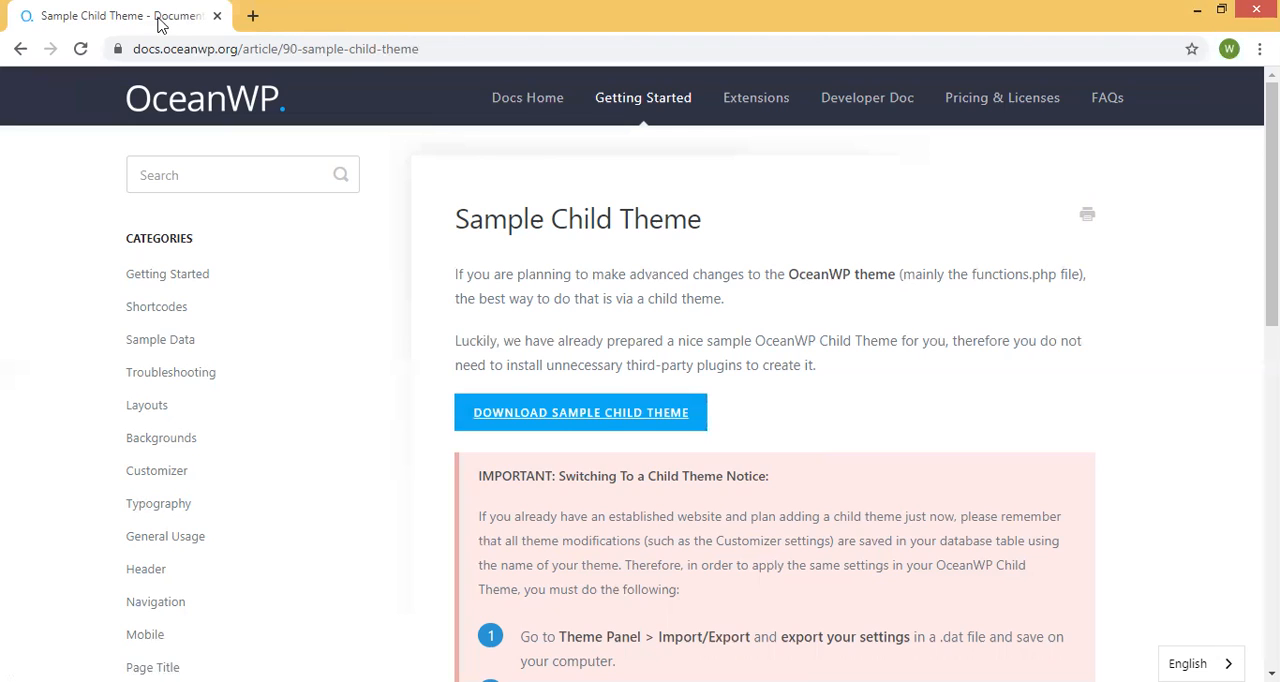
Open the WordPress dashboard at wpis.fun/wp-admin and dismiss the Mailchimp for Woocommerce notice.
left_click(172, 52)
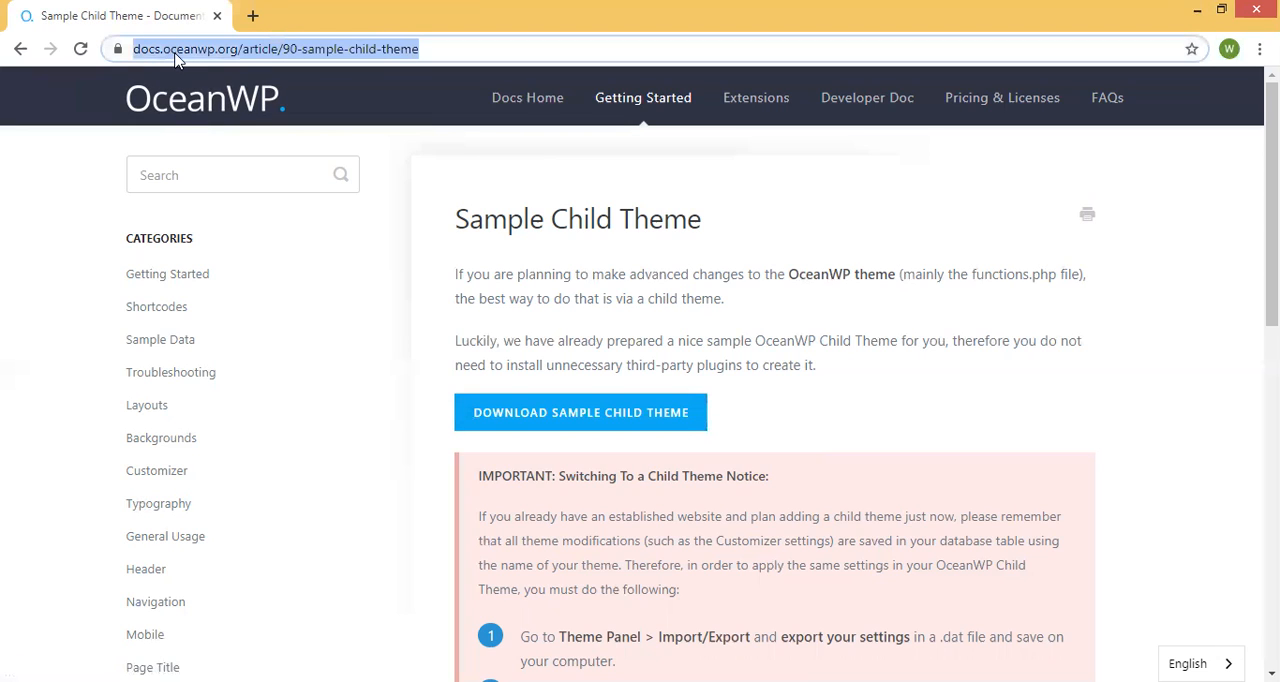
type("wp")
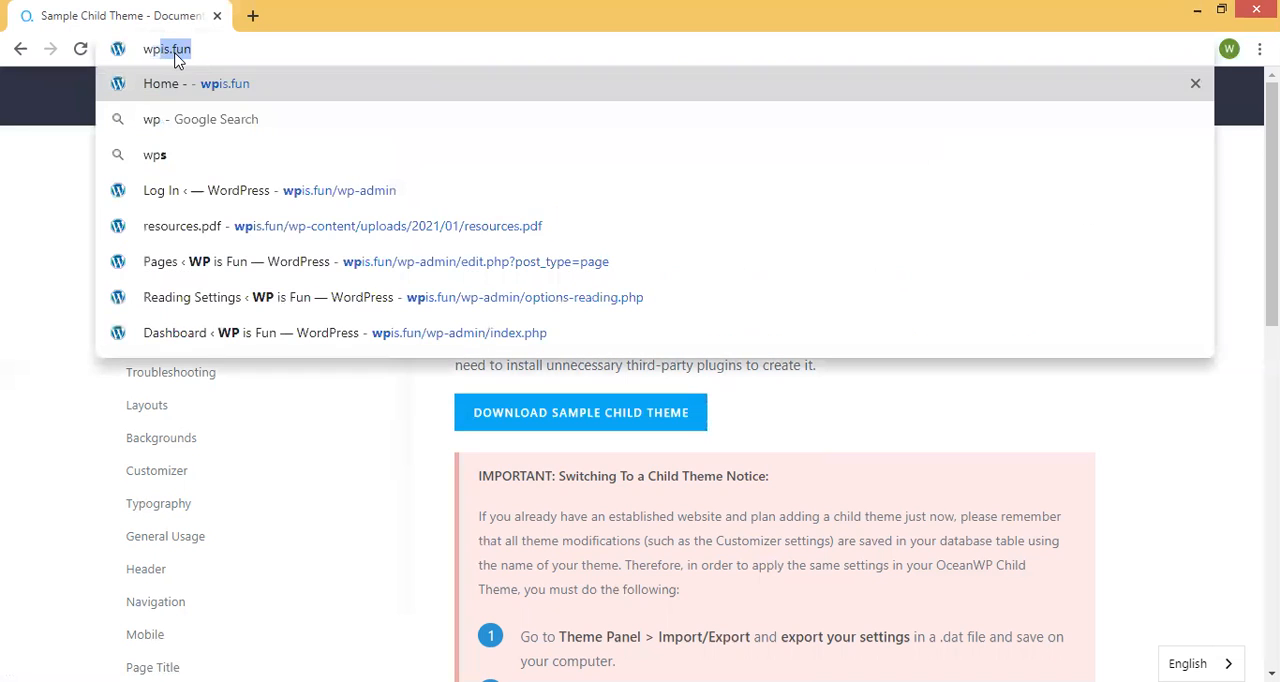
key("Down")
key("Down")
key("Down")
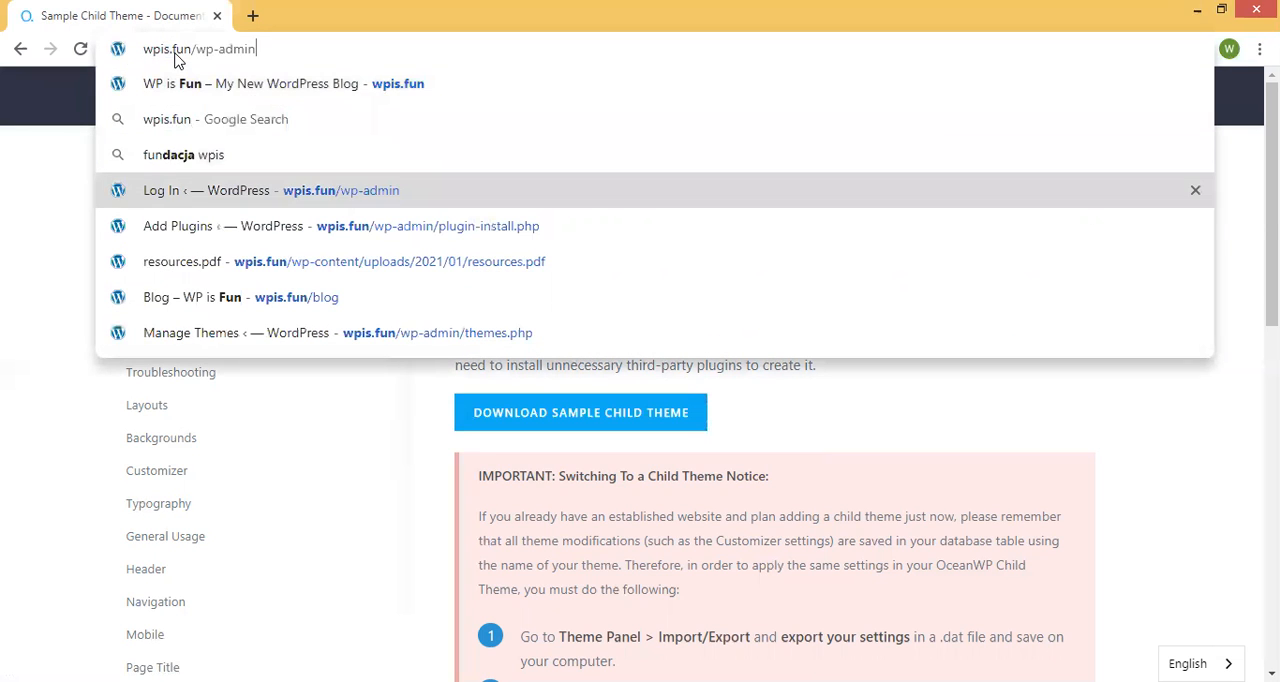
key("Return")
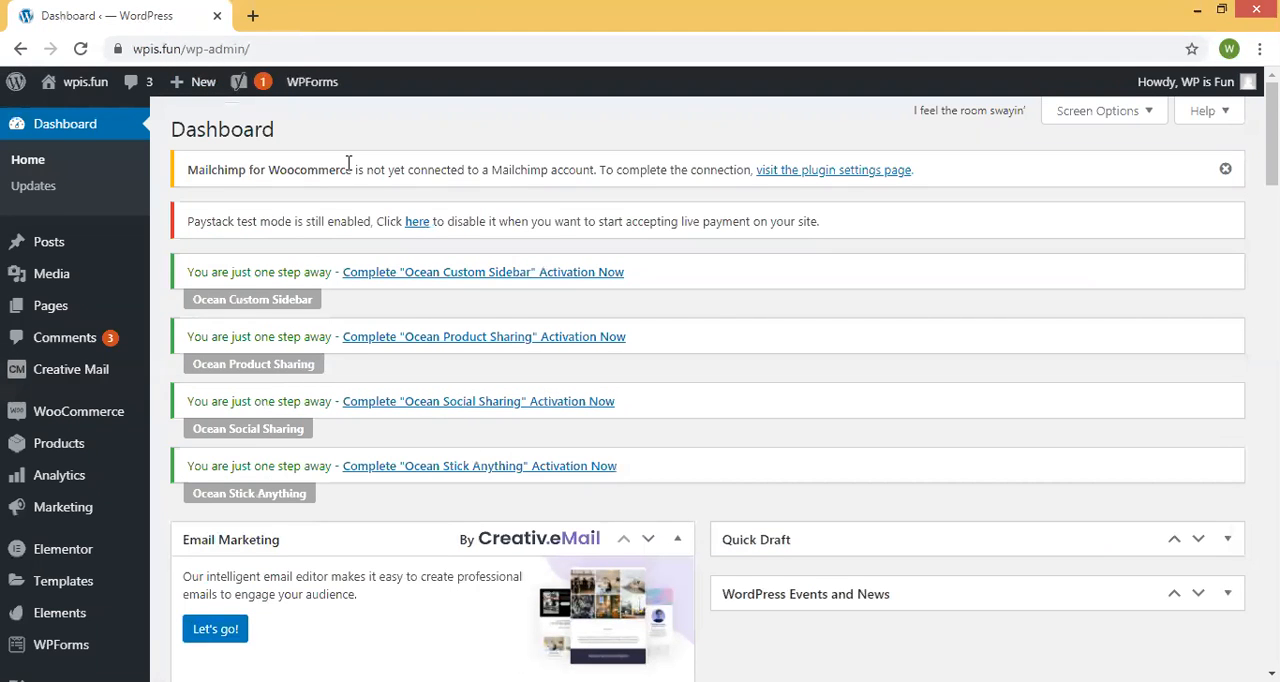
left_click(1226, 167)
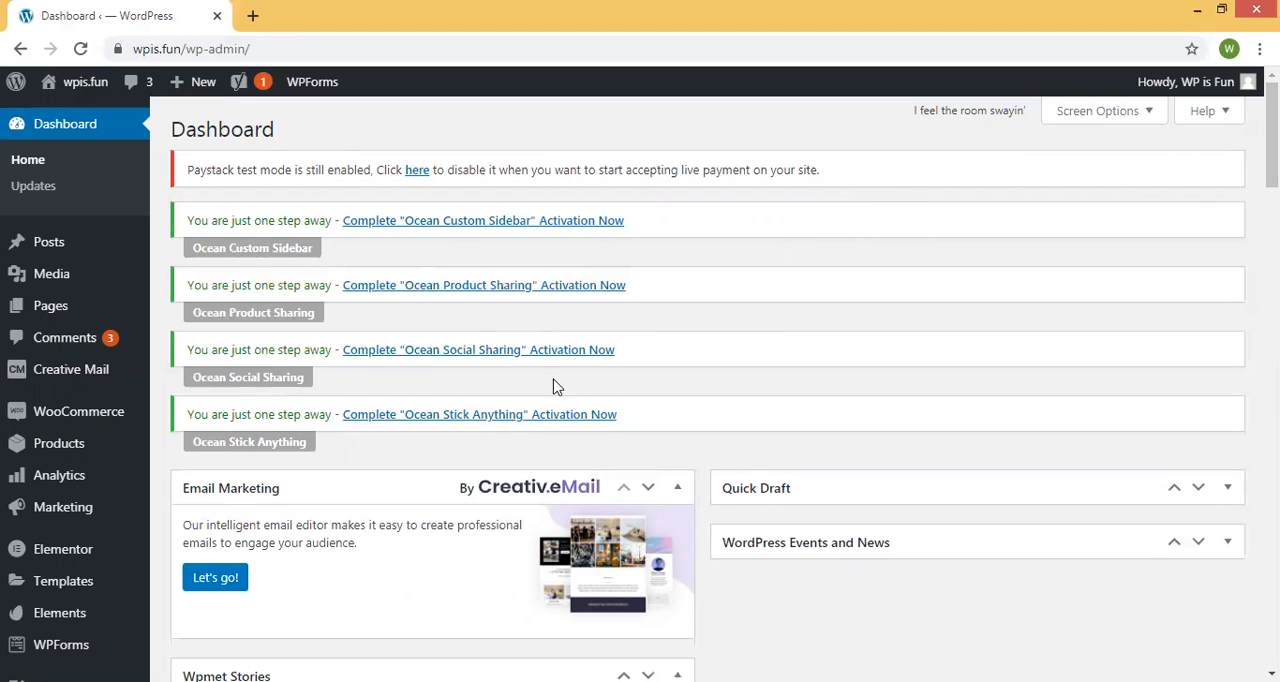
Open the site's Reading settings in a separate browser tab.
scroll(10, 425, "down", 5)
scroll(10, 430, "down", 4)
mouse_move(50, 478)
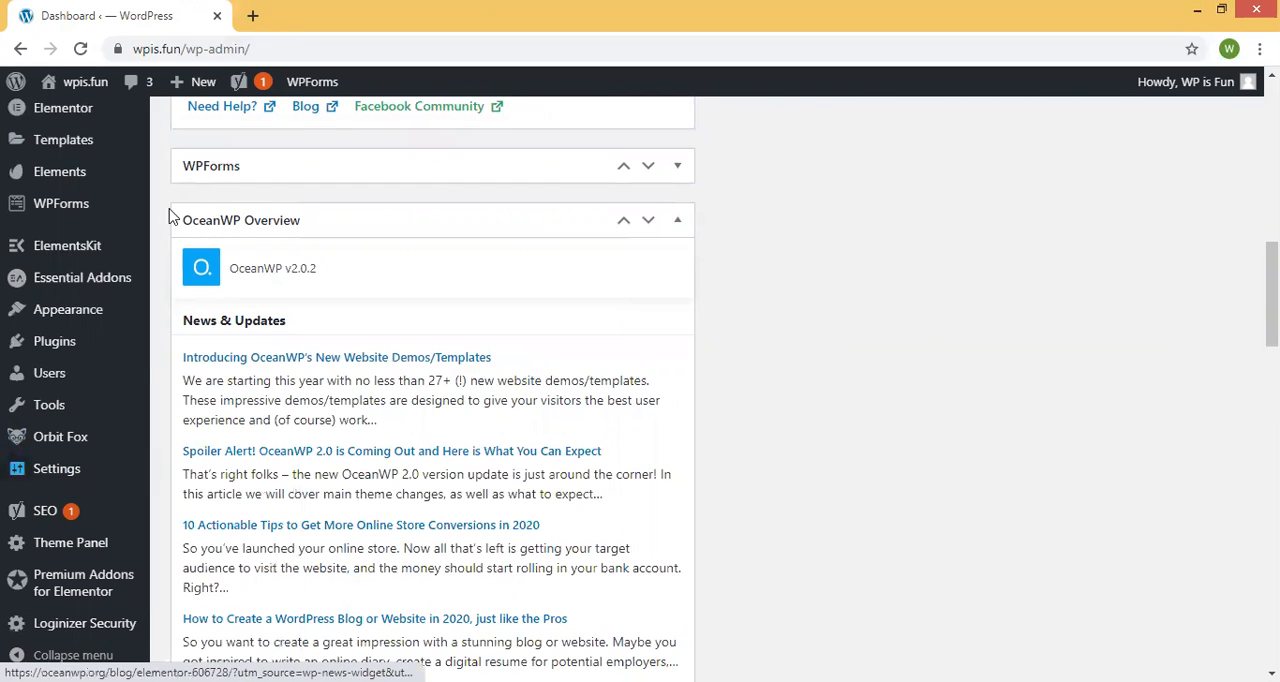
middle_click(190, 523)
left_click(345, 10)
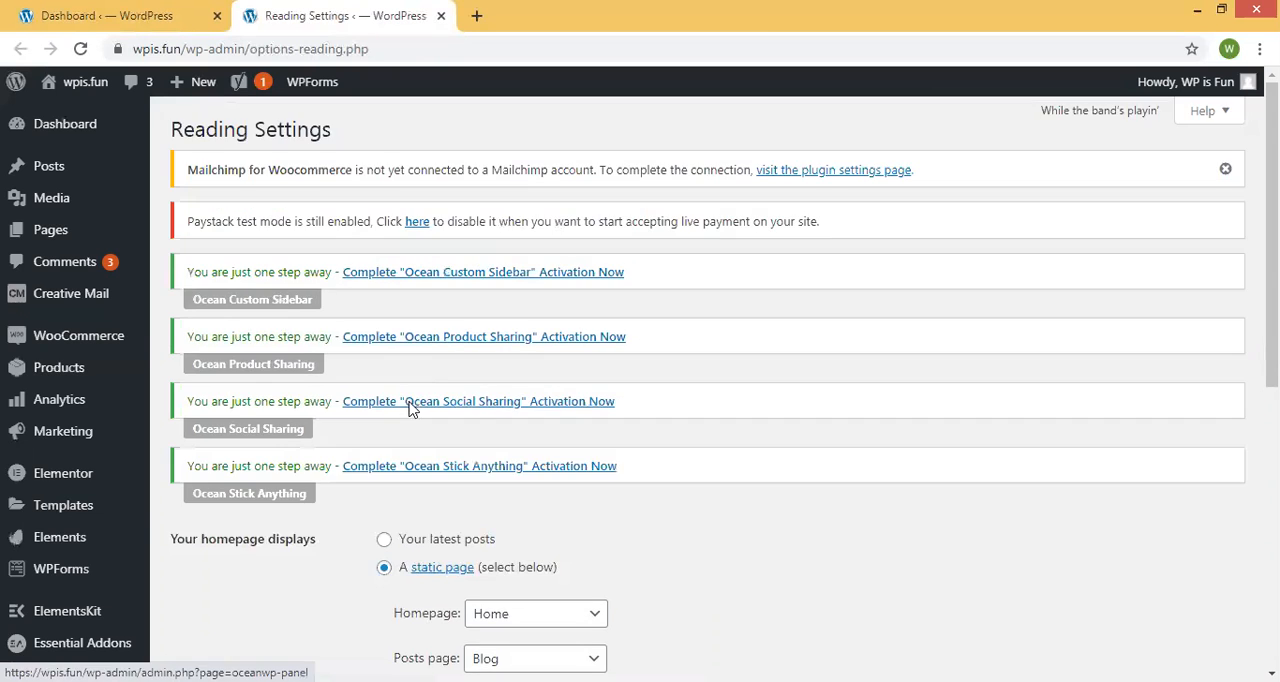
Have search engines discouraged from indexing this site and save the Reading settings.
scroll(423, 414, "down", 5)
left_click(447, 413)
left_click_drag(340, 420, 168, 420)
left_click(335, 445)
scroll(45, 190, "up", 6)
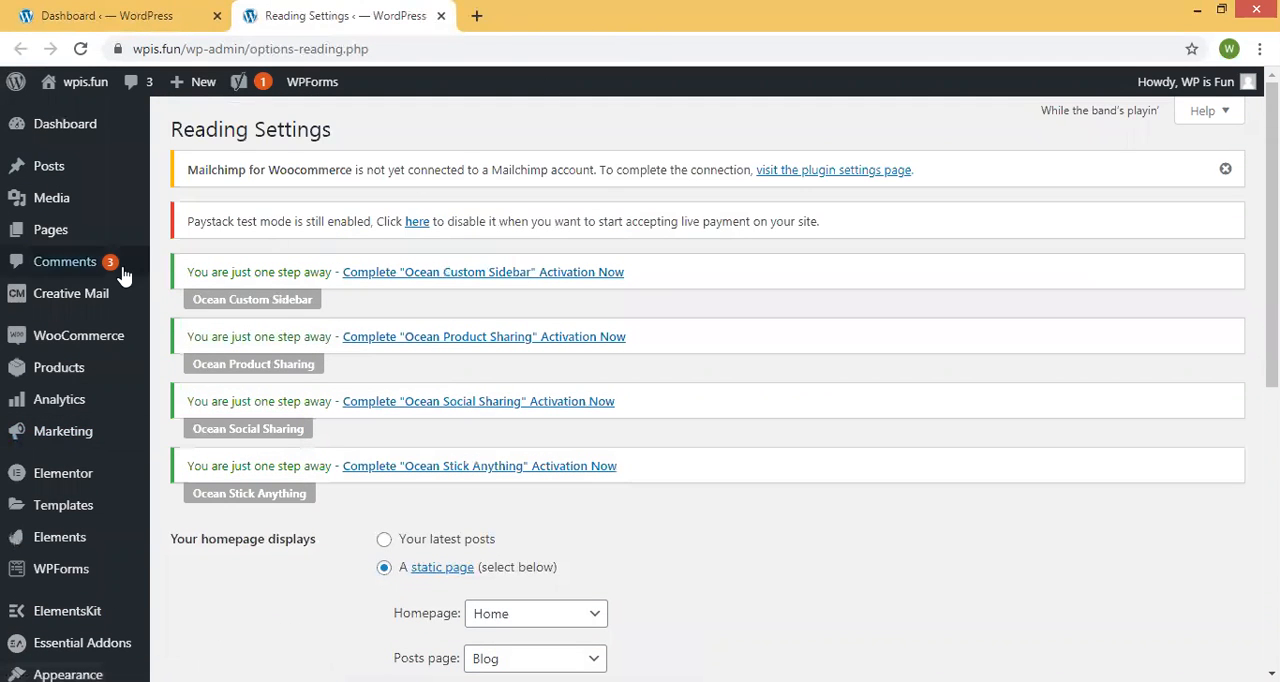
scroll(460, 400, "down", 4)
scroll(443, 434, "up", 6)
mouse_move(46, 170)
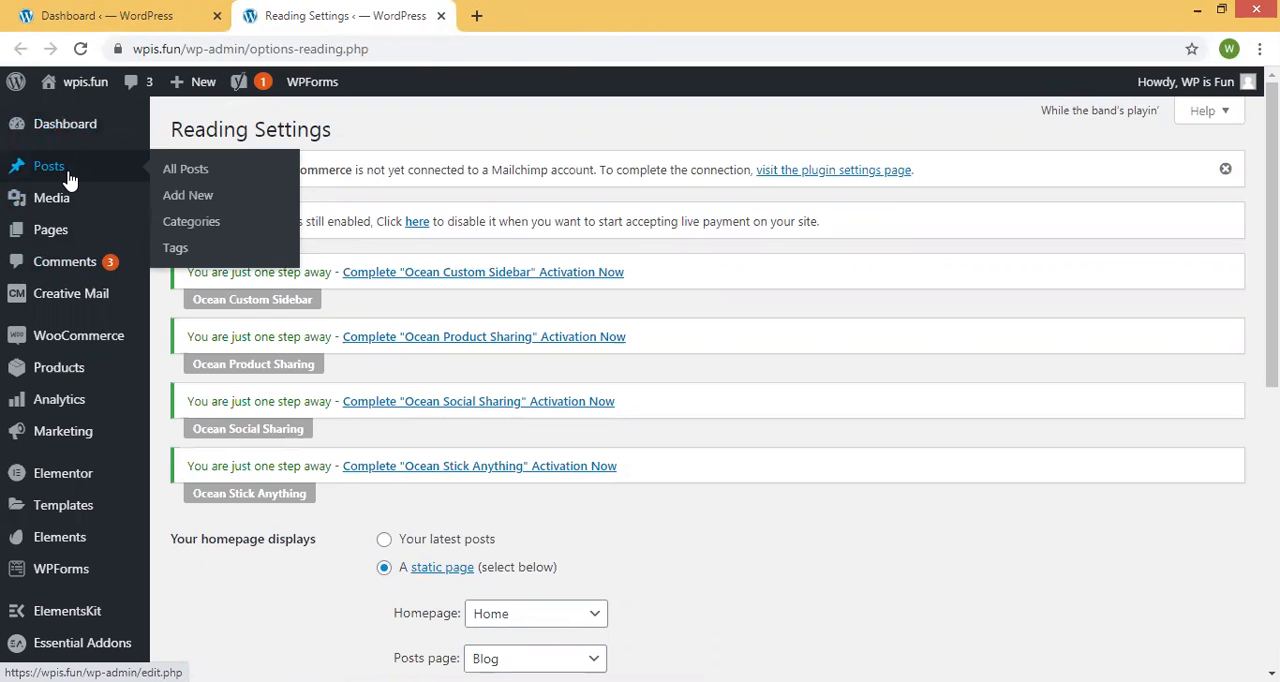
scroll(815, 318, "down", 2)
scroll(815, 321, "down", 3)
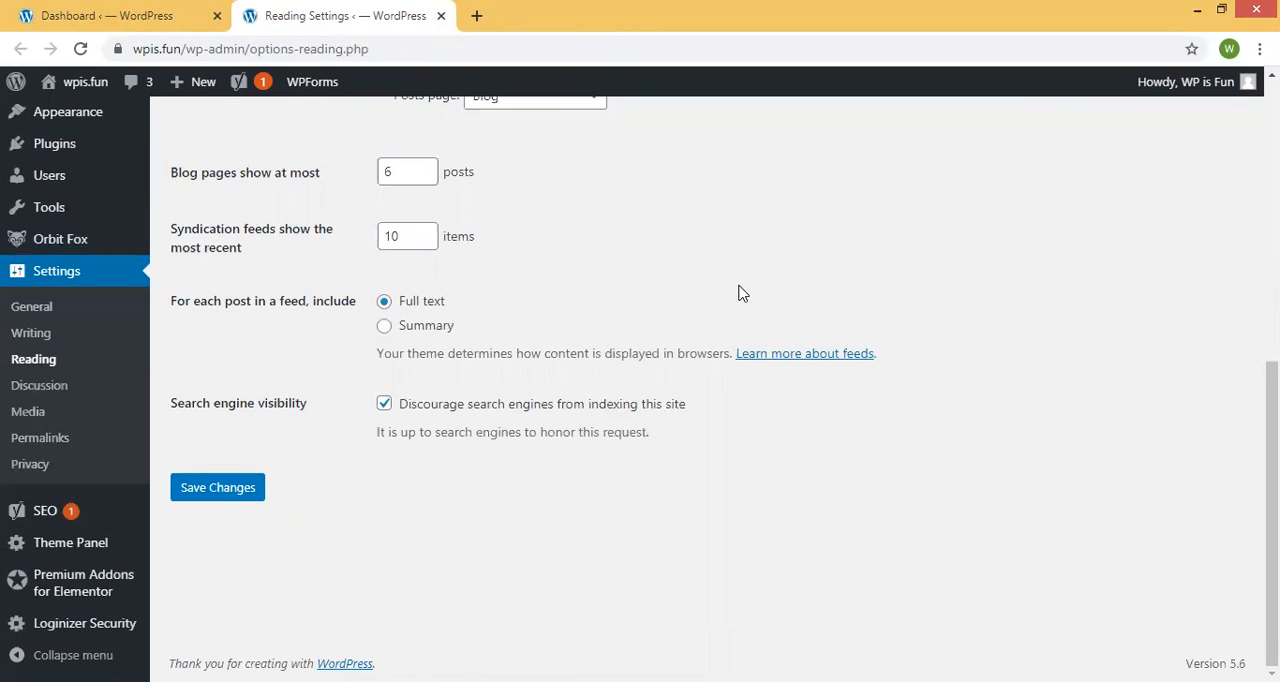
left_click_drag(384, 404, 179, 410)
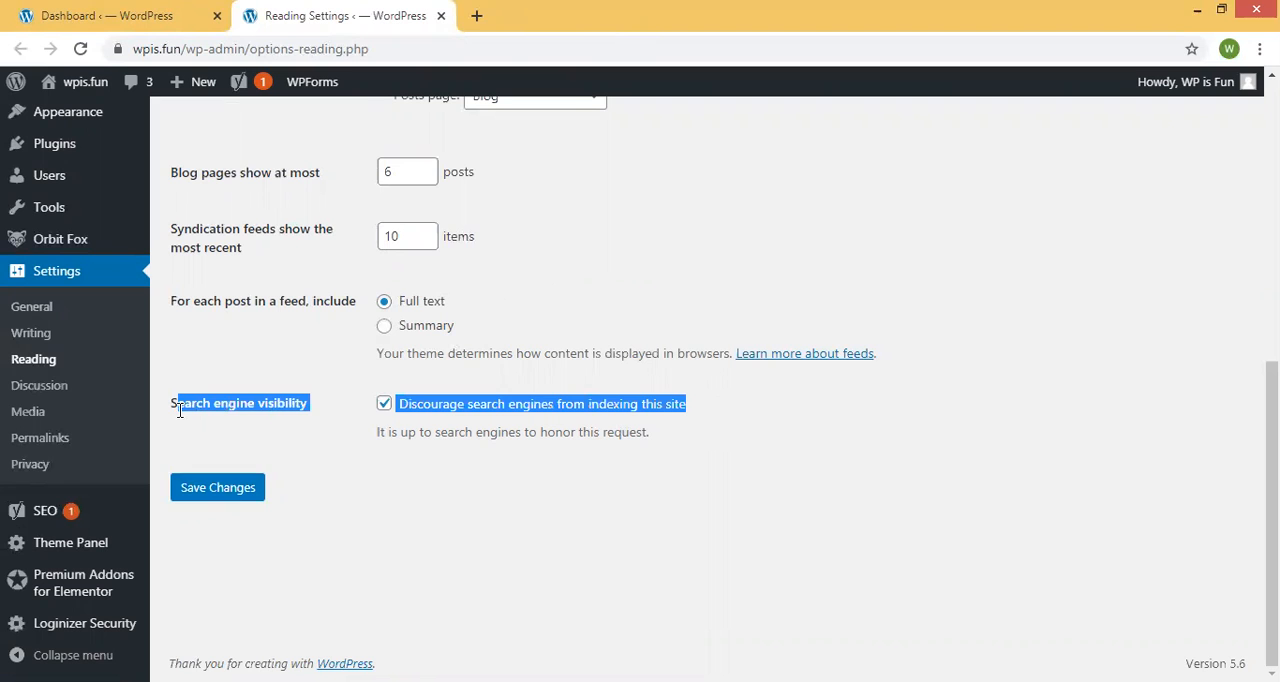
left_click(191, 432)
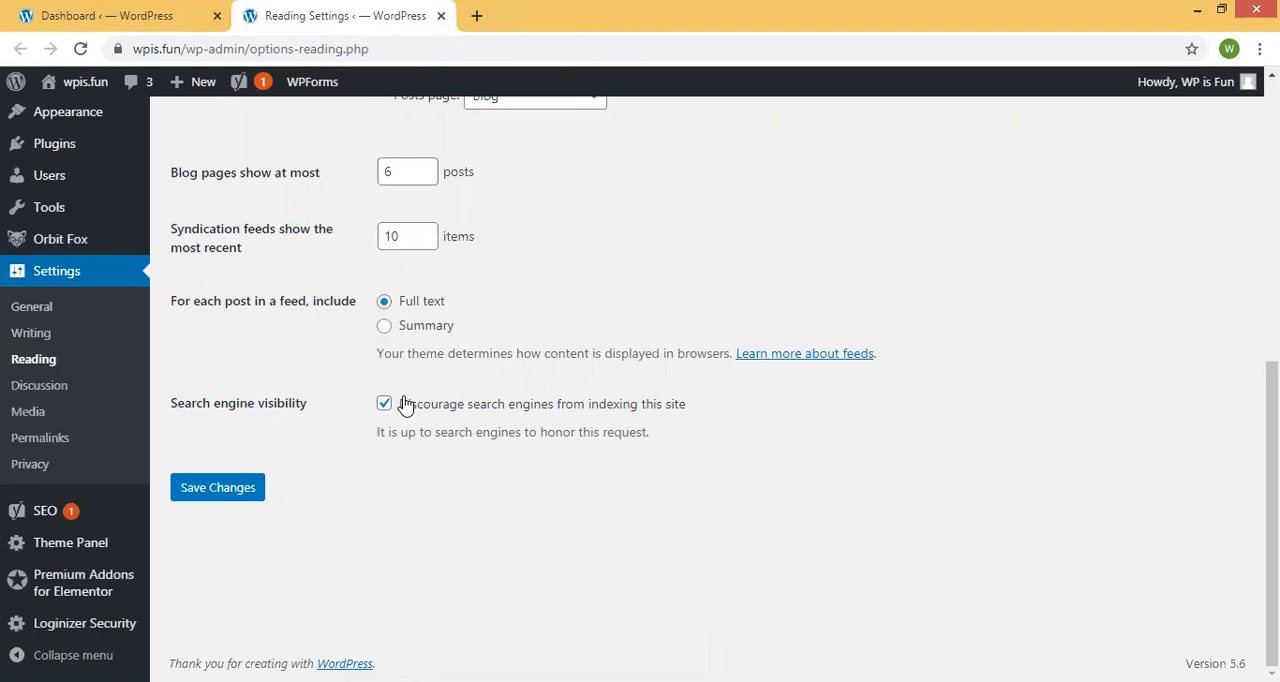
left_click(229, 489)
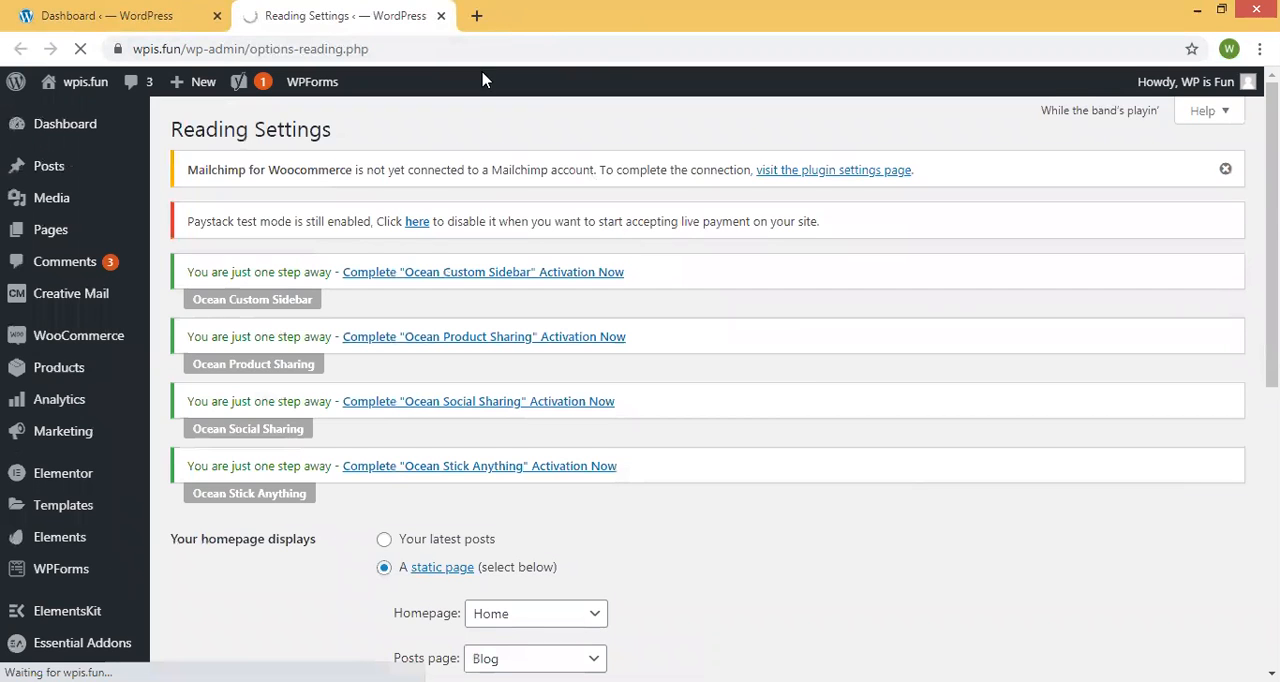
Recheck the search engine visibility option and save the Reading settings again.
scroll(447, 143, "down", 3)
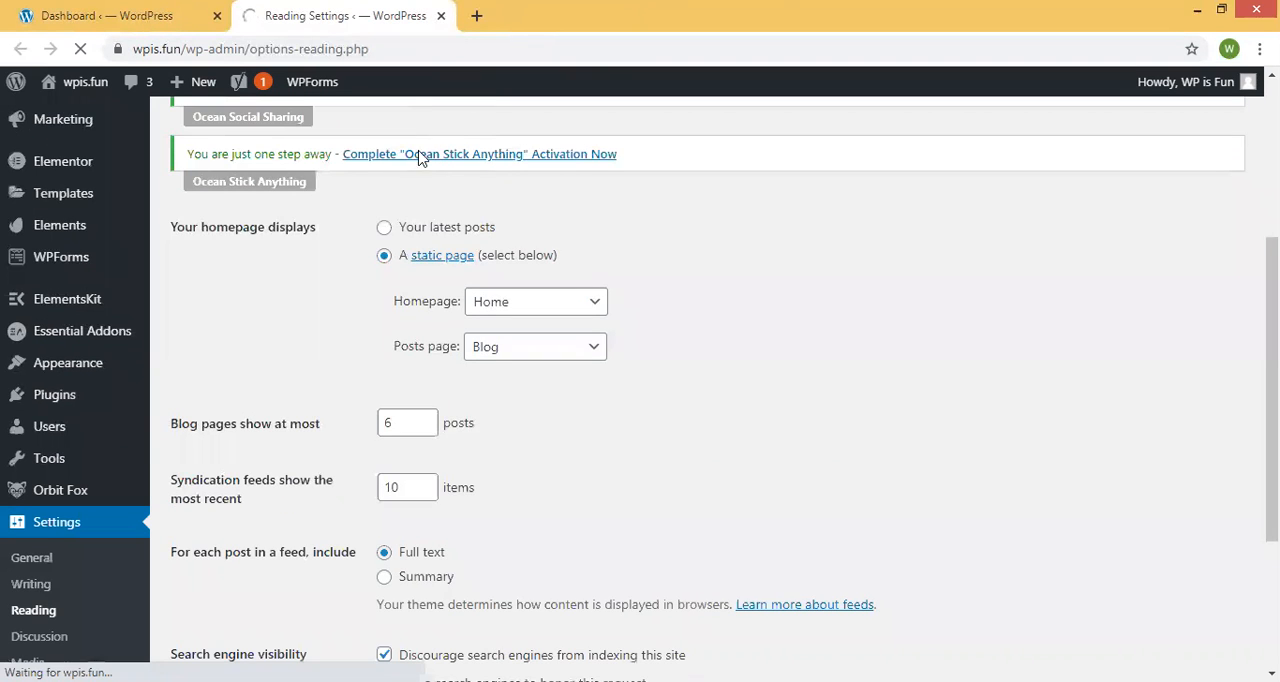
scroll(420, 150, "down", 3)
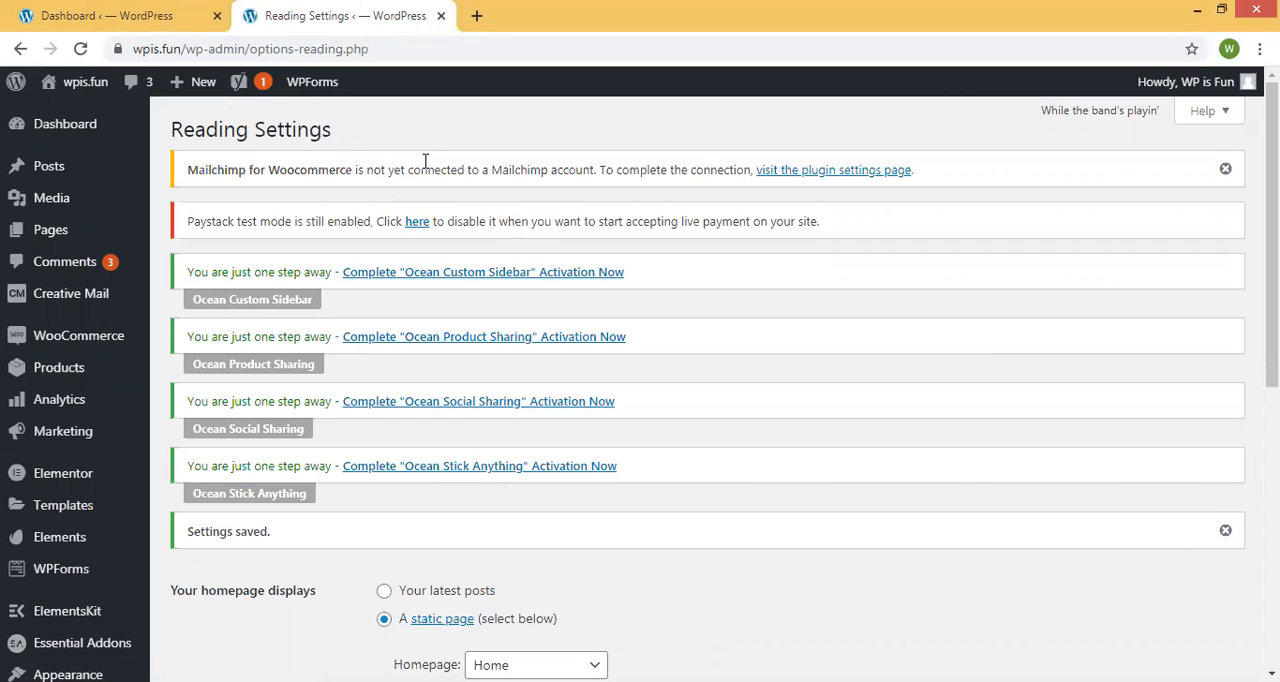
scroll(425, 160, "down", 5)
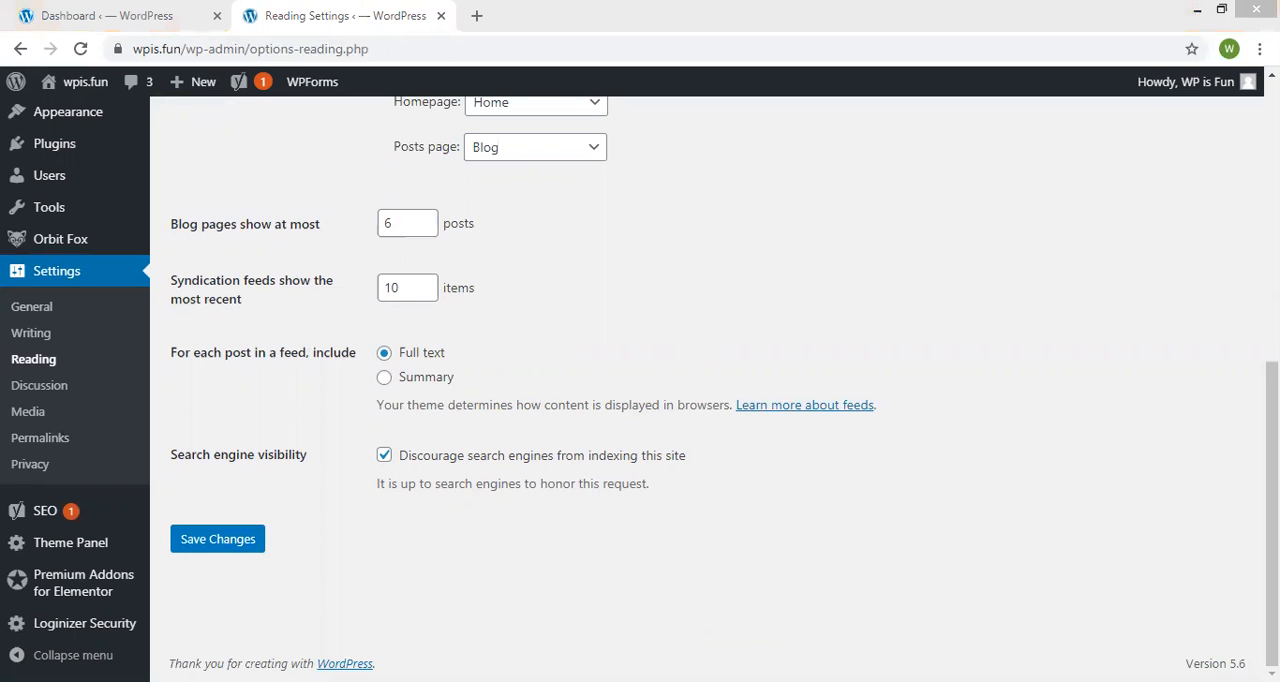
left_click(217, 539)
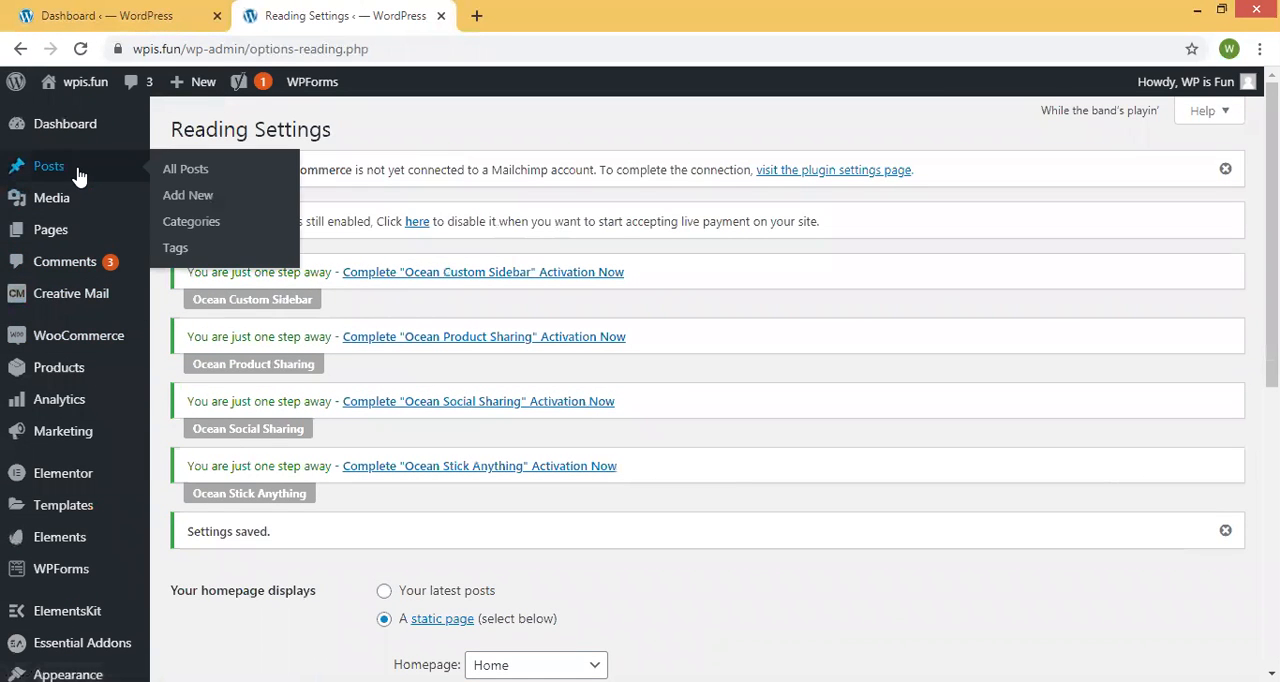
Open the WordPress Updates page and check the update status of the WordPress version, plugins and themes.
mouse_move(84, 130)
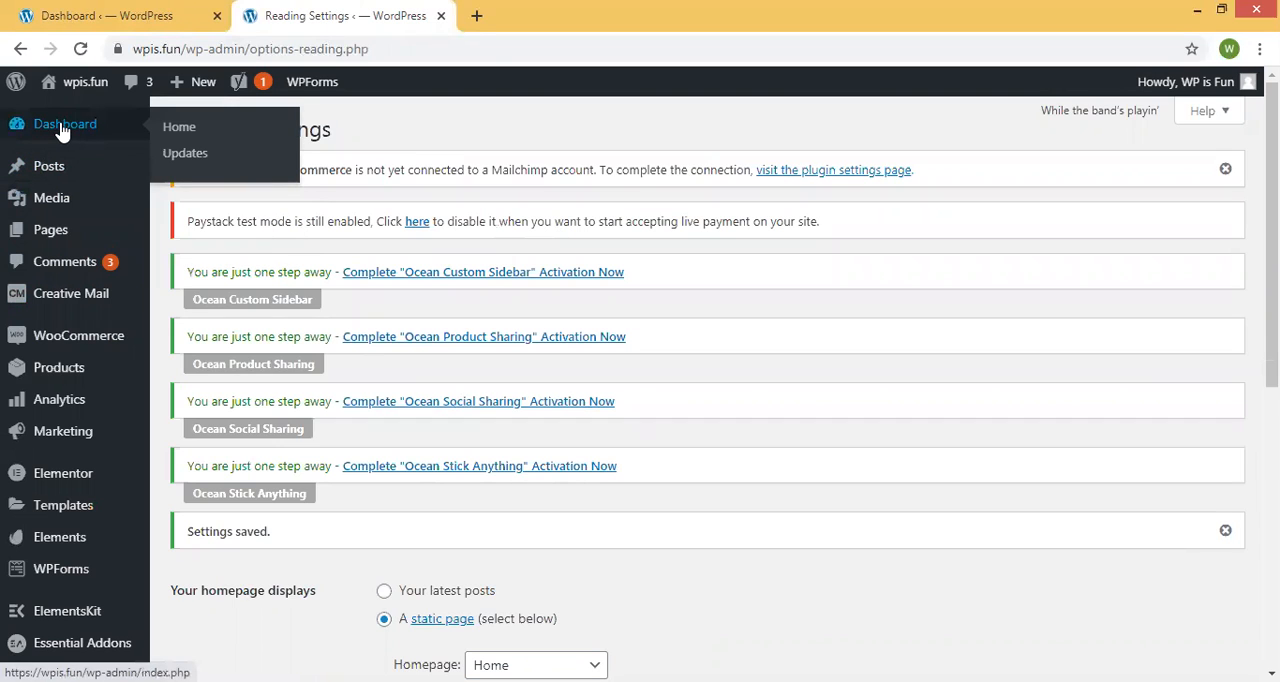
left_click(180, 153)
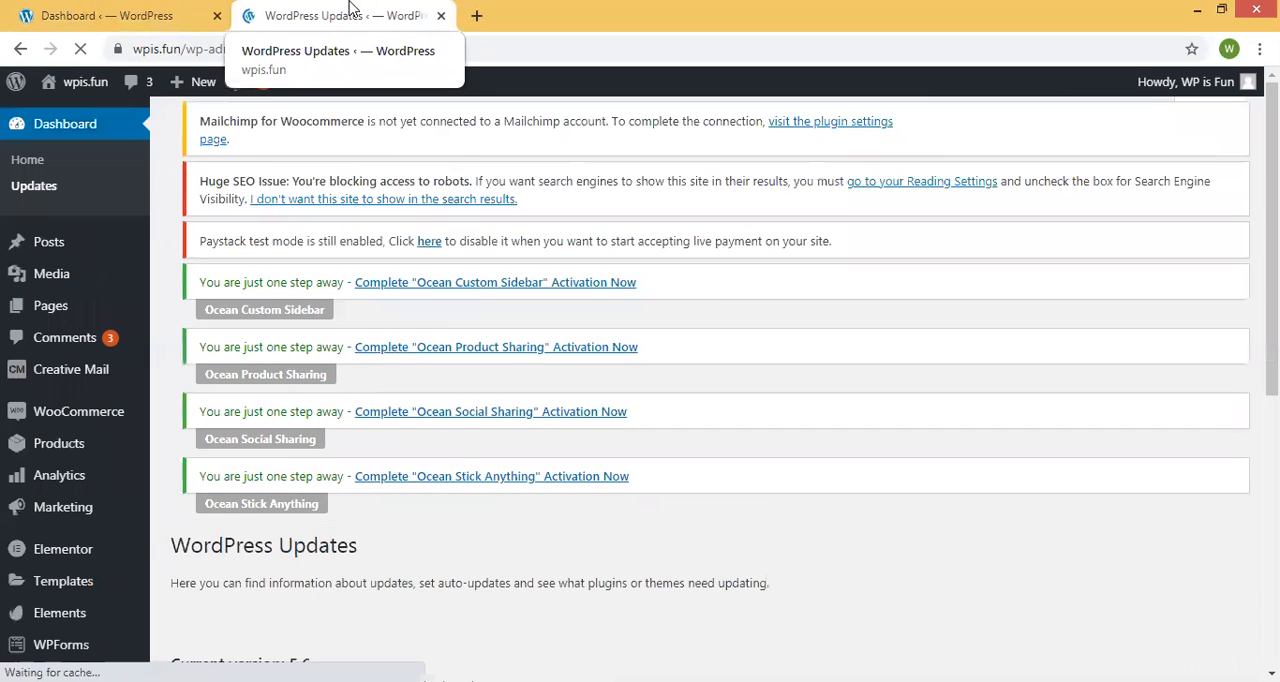
scroll(375, 288, "down", 5)
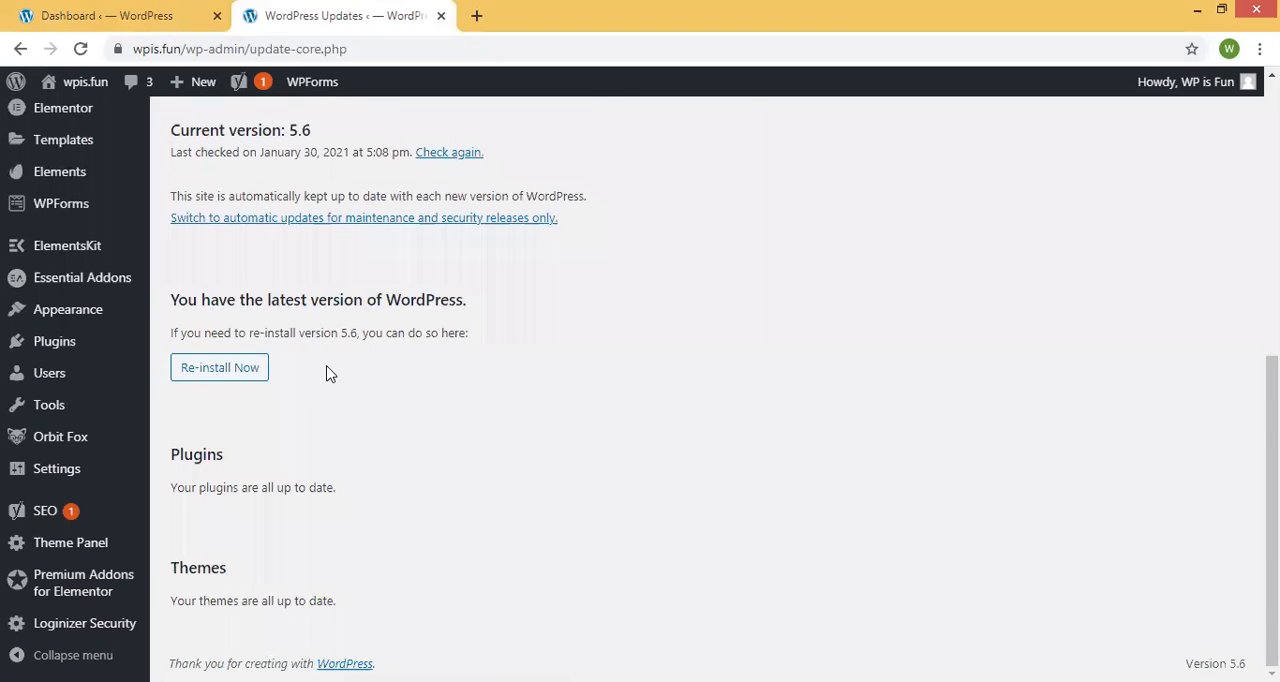
left_click_drag(470, 335, 167, 306)
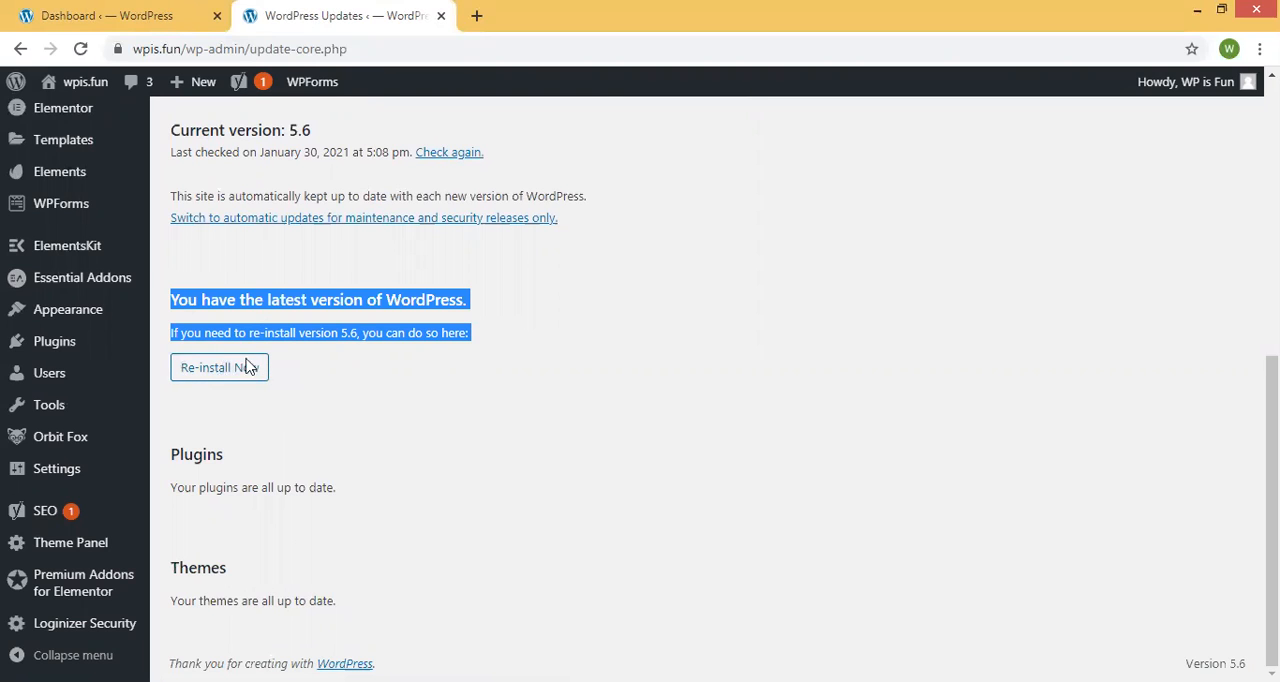
left_click(463, 377)
left_click_drag(172, 492, 366, 499)
left_click(378, 512)
left_click_drag(380, 608, 152, 598)
left_click(251, 573)
left_click_drag(168, 490, 372, 490)
left_click(380, 585)
left_click_drag(380, 585, 169, 586)
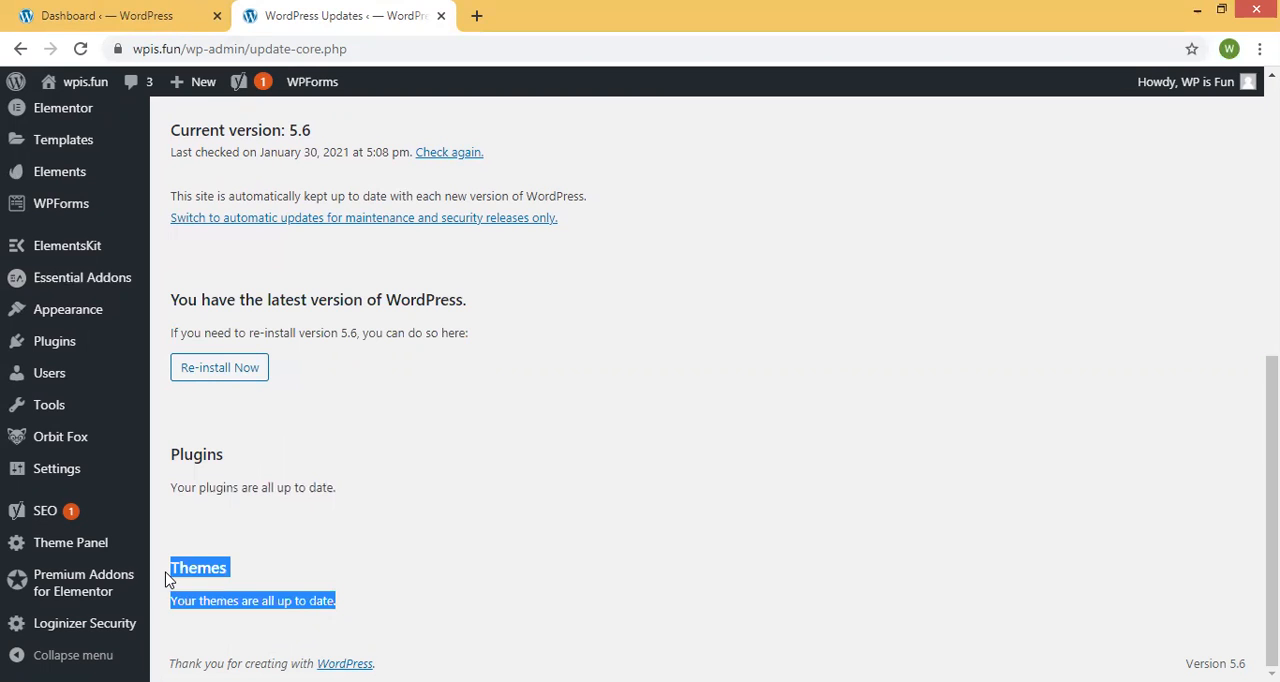
left_click(313, 517)
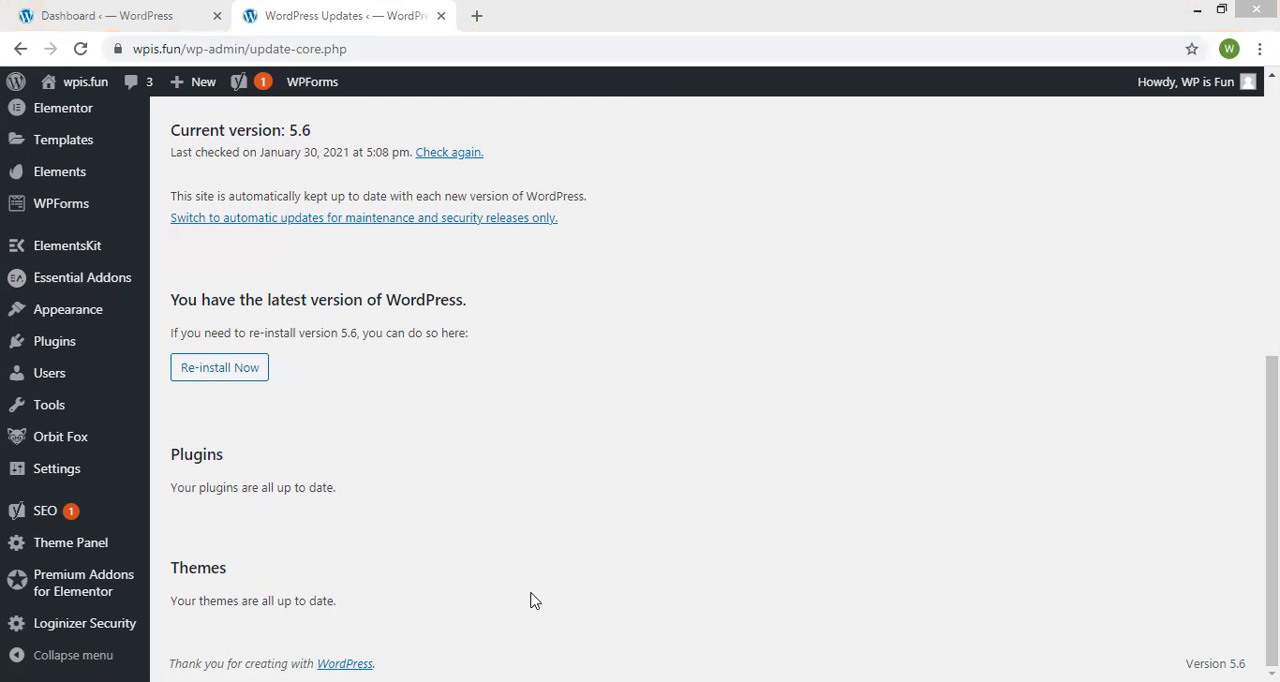
Open the page for adding new plugins to the WordPress site.
mouse_move(31, 326)
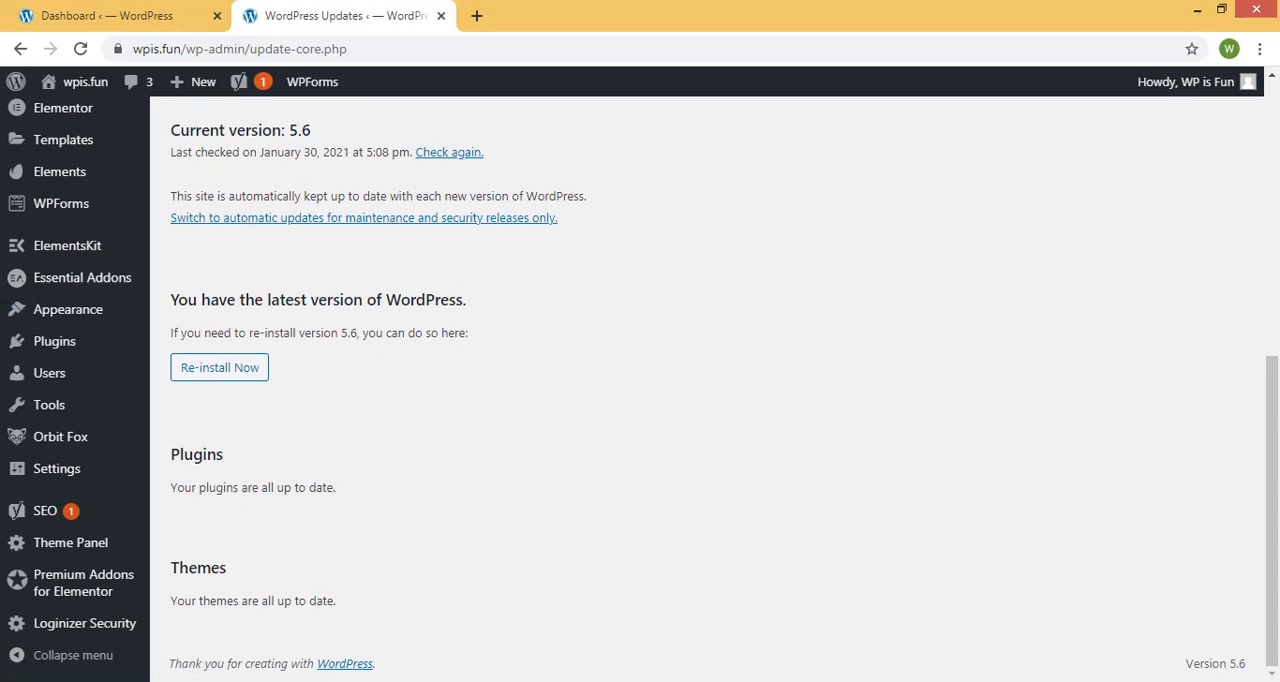
mouse_move(95, 345)
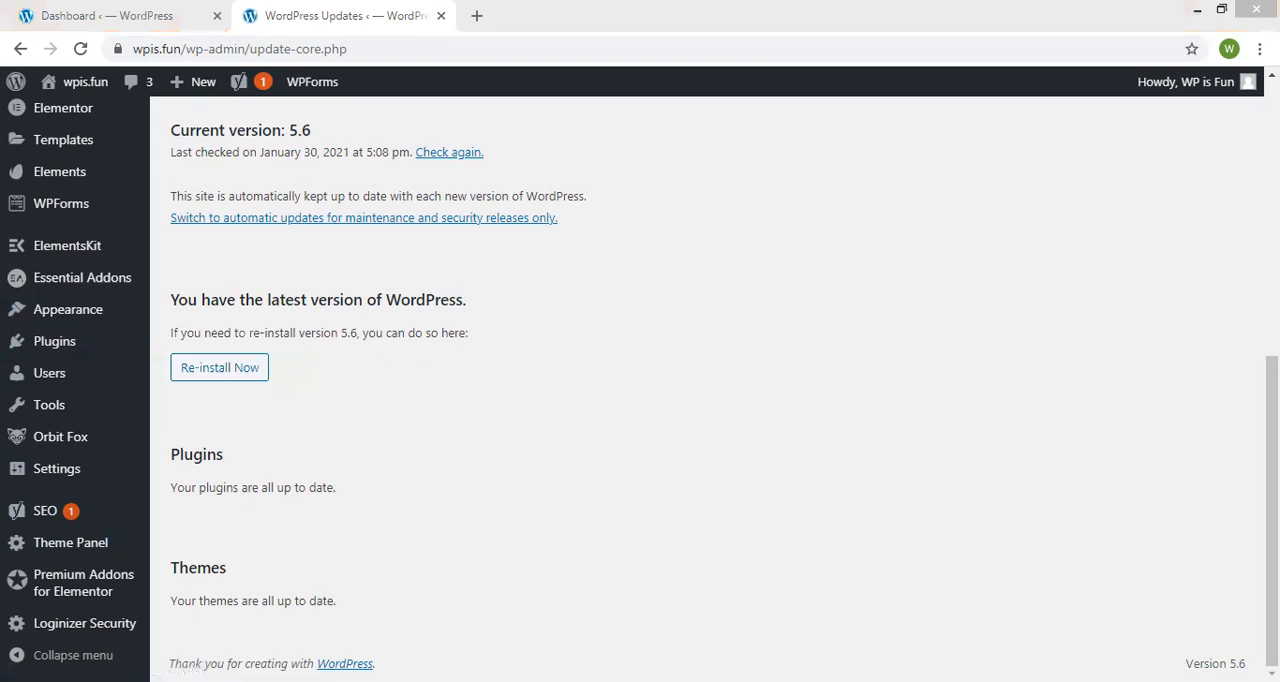
mouse_move(598, 681)
left_click(550, 609)
left_click(240, 372)
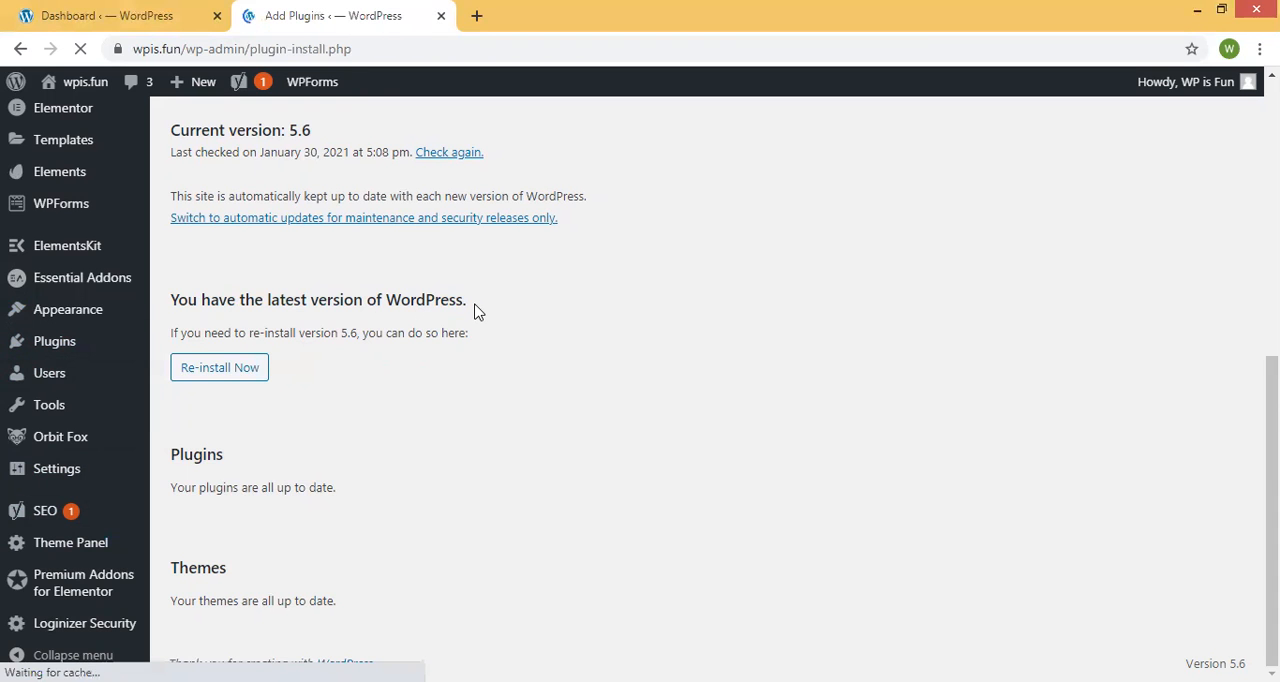
Search the plugin directory for UpDraftPlus.
scroll(994, 163, "down", 5)
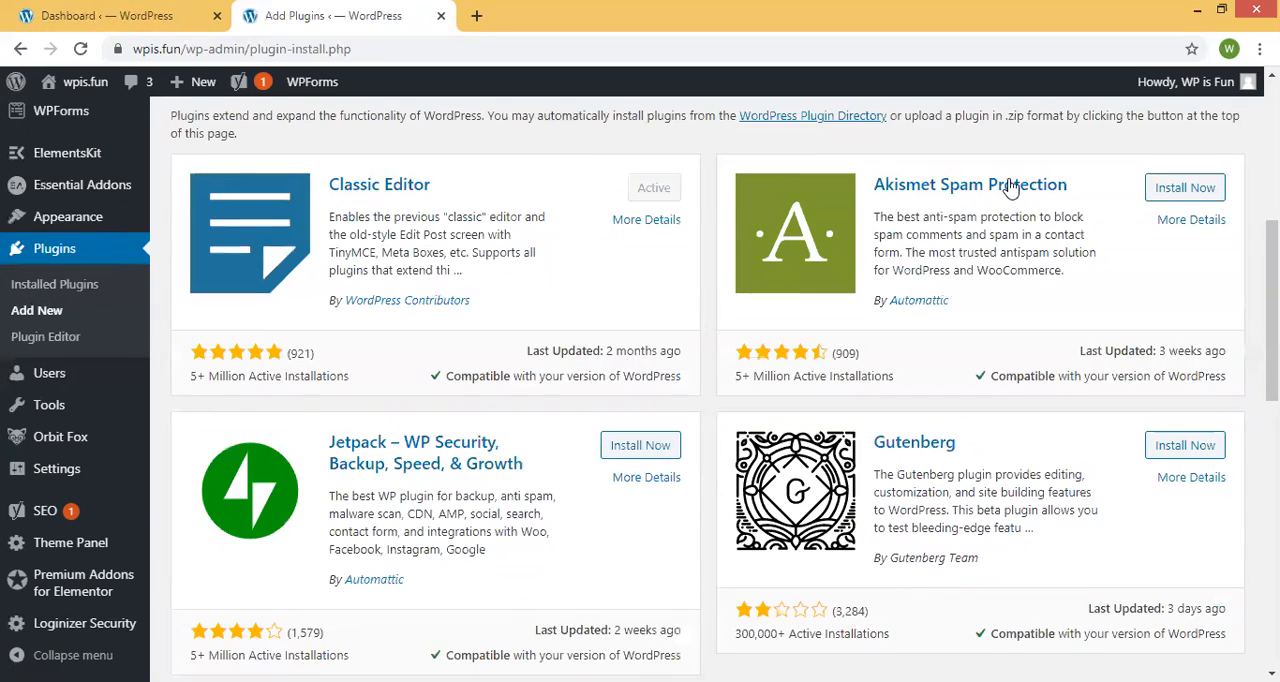
scroll(980, 208, "up", 2)
left_click(1018, 224)
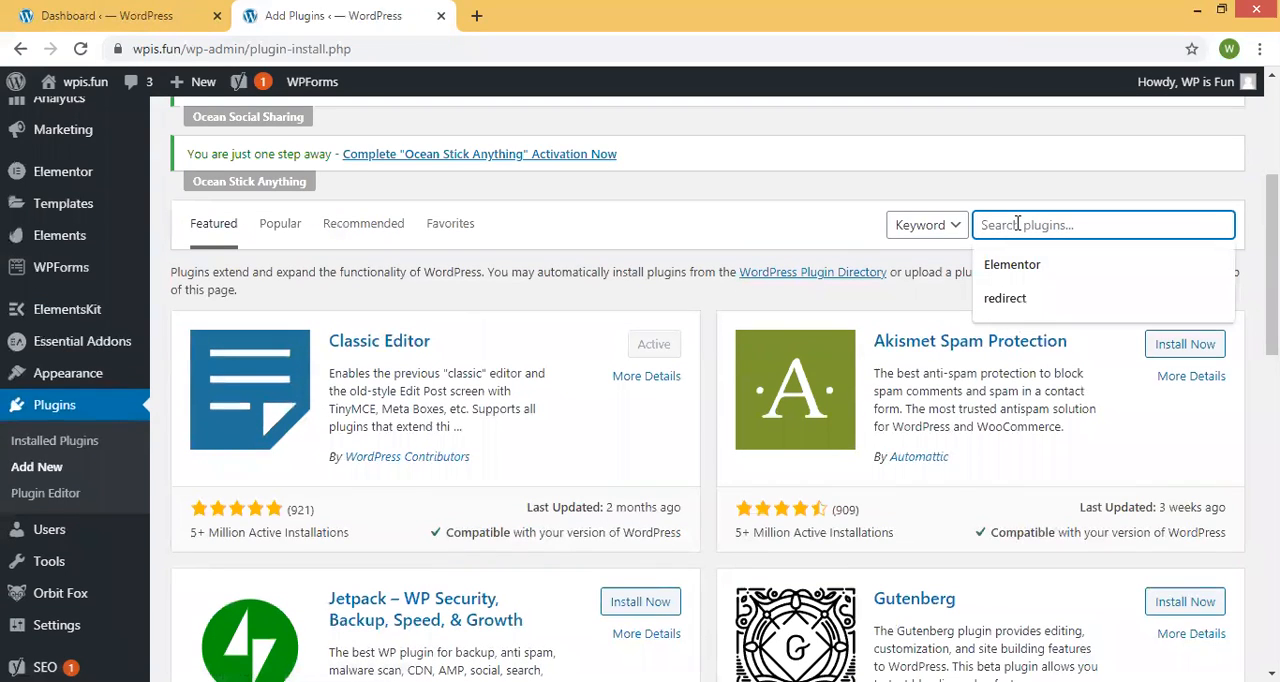
type("UpDraft")
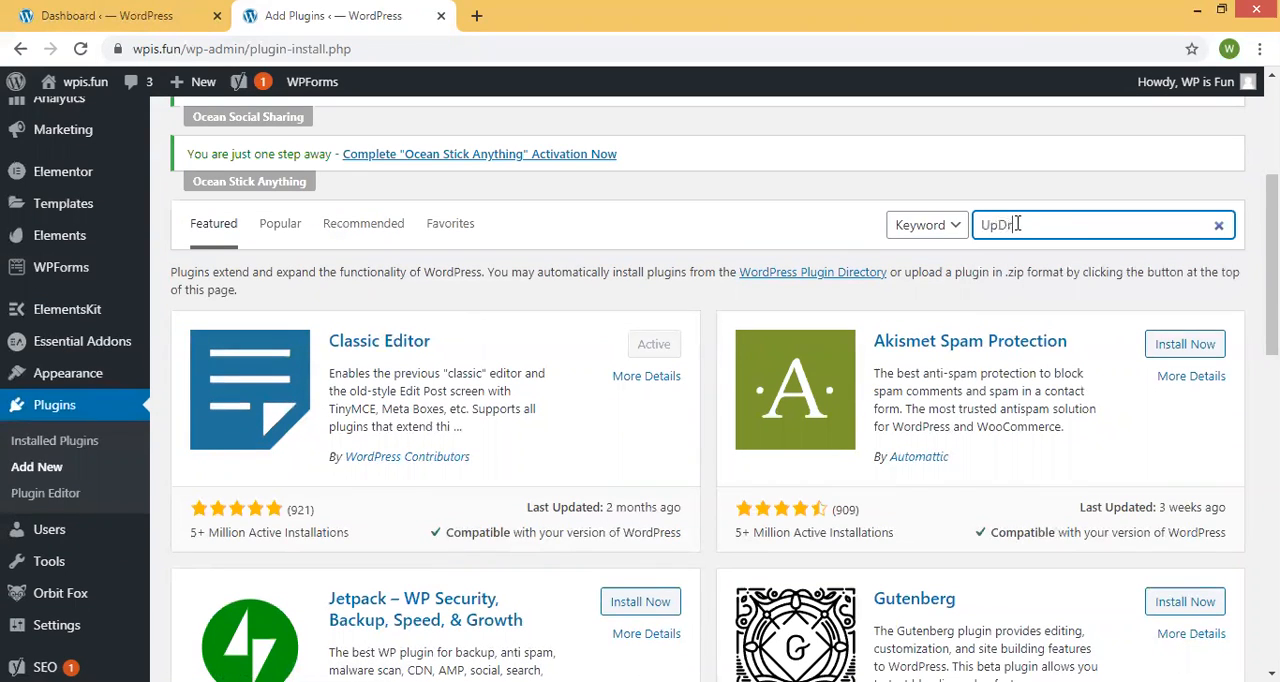
type("Plus")
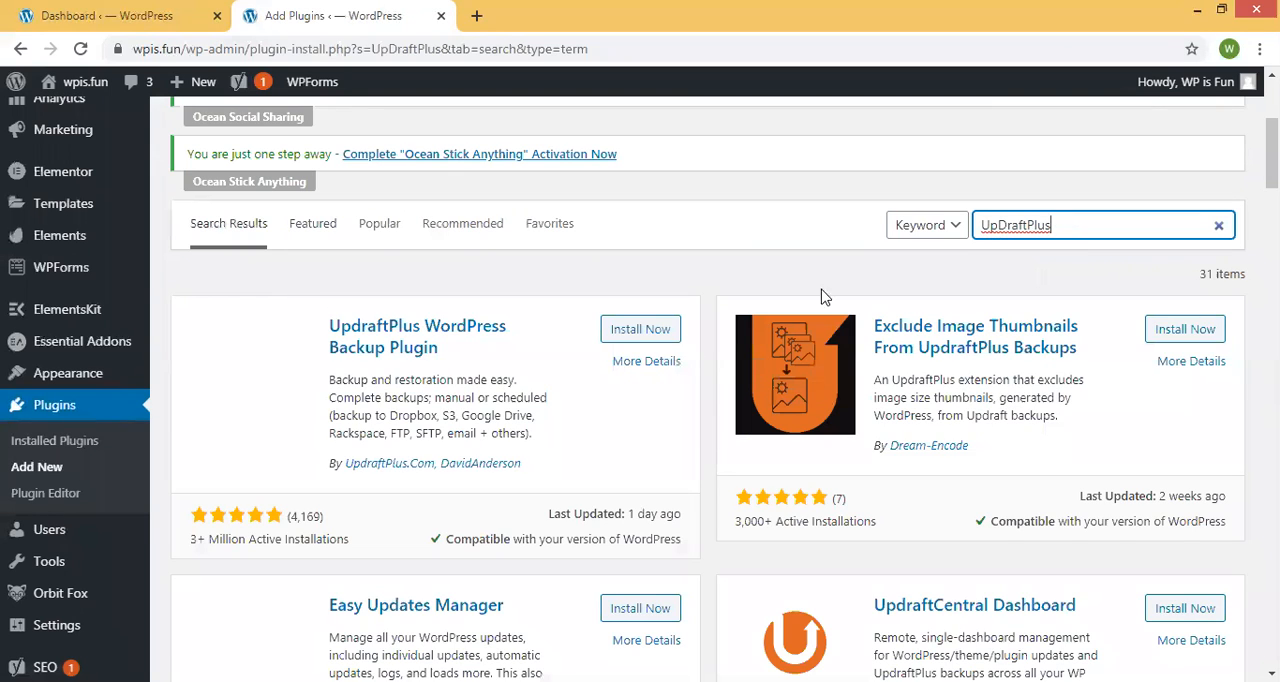
Install and activate the UpdraftPlus WordPress Backup Plugin.
left_click_drag(296, 321, 466, 354)
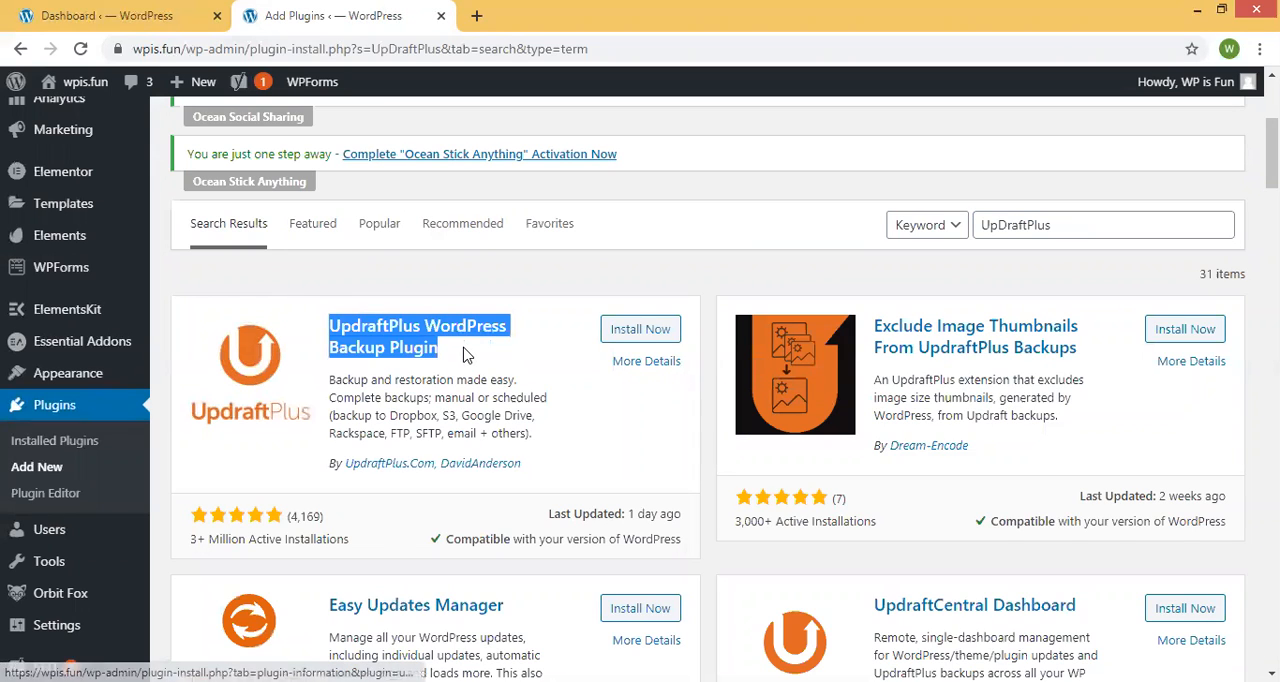
left_click_drag(162, 547, 348, 548)
left_click(392, 532)
left_click(656, 333)
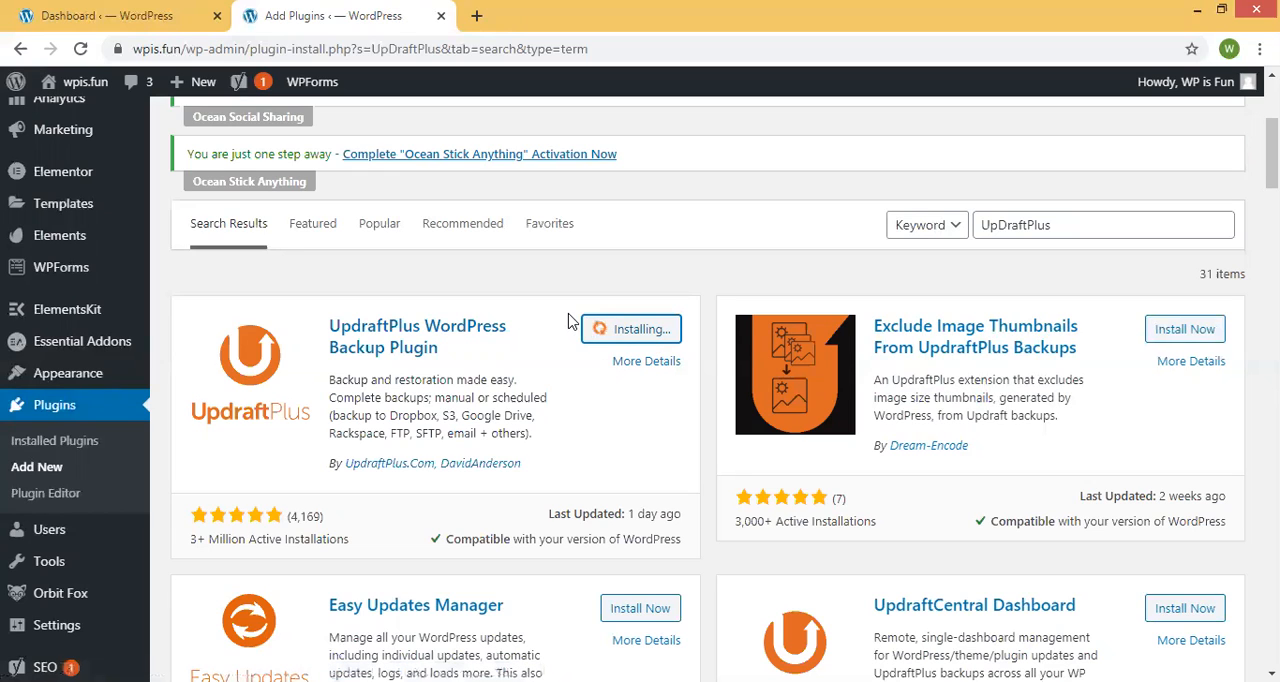
left_click(645, 329)
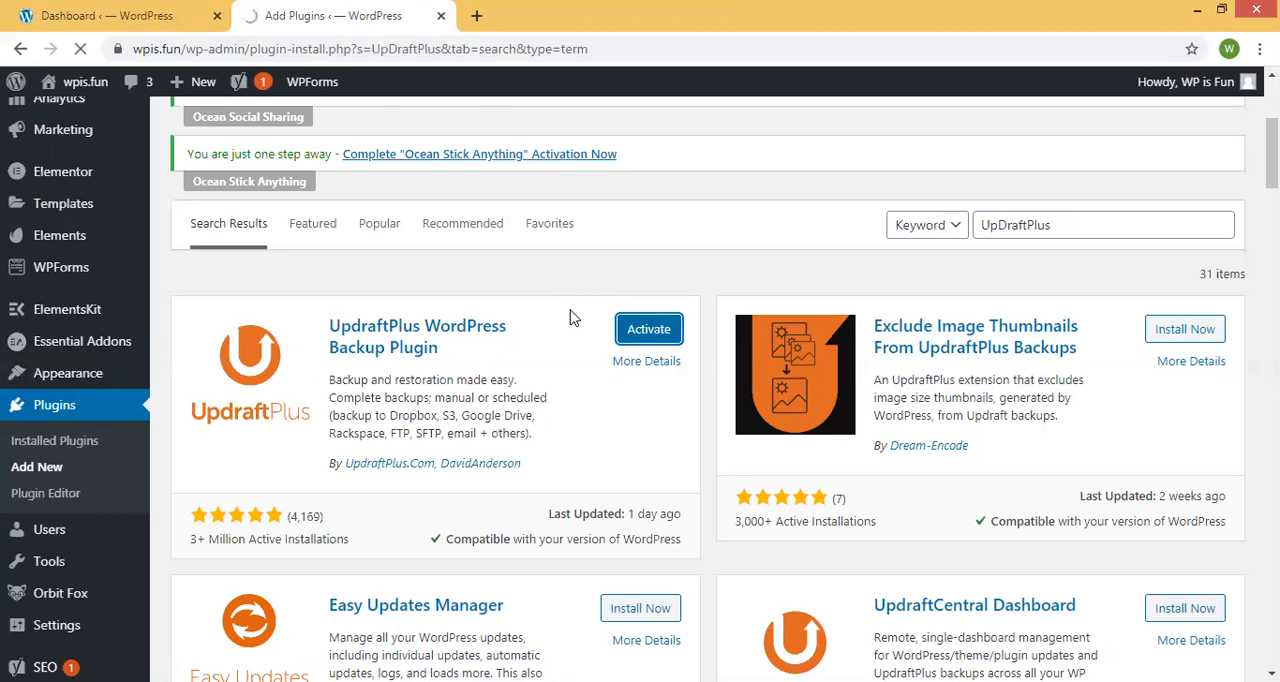
left_click(209, 8)
scroll(374, 214, "up", 5)
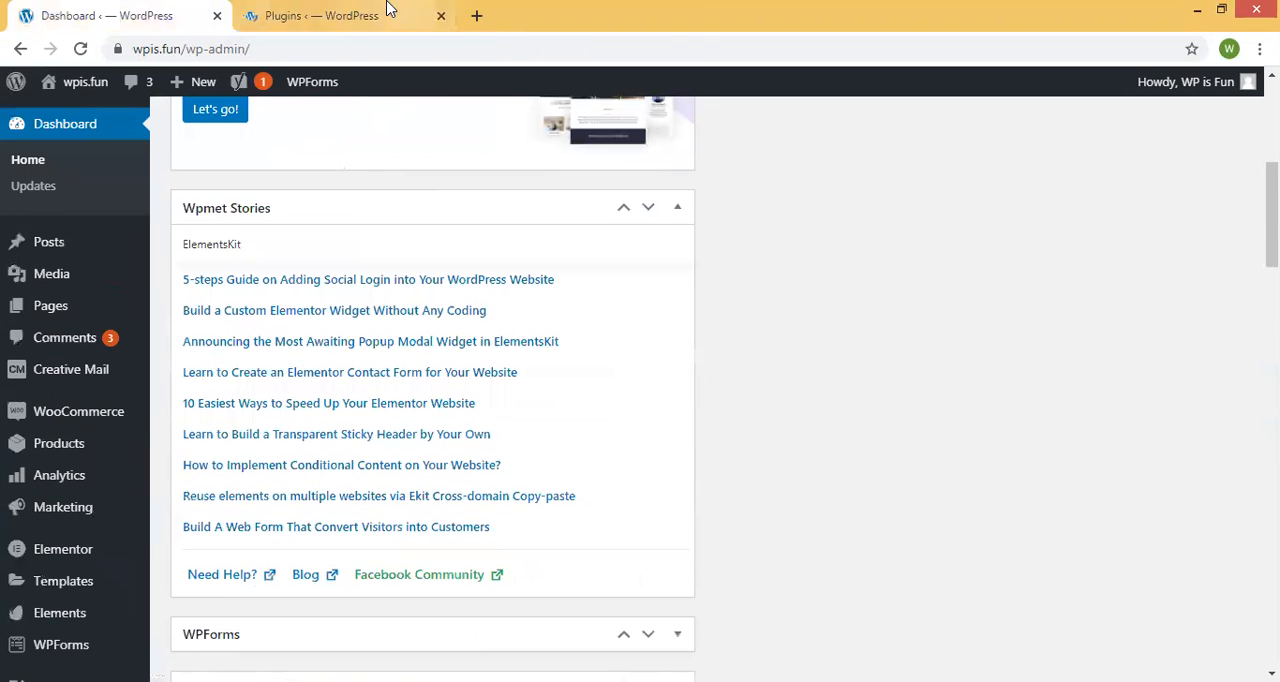
left_click(390, 8)
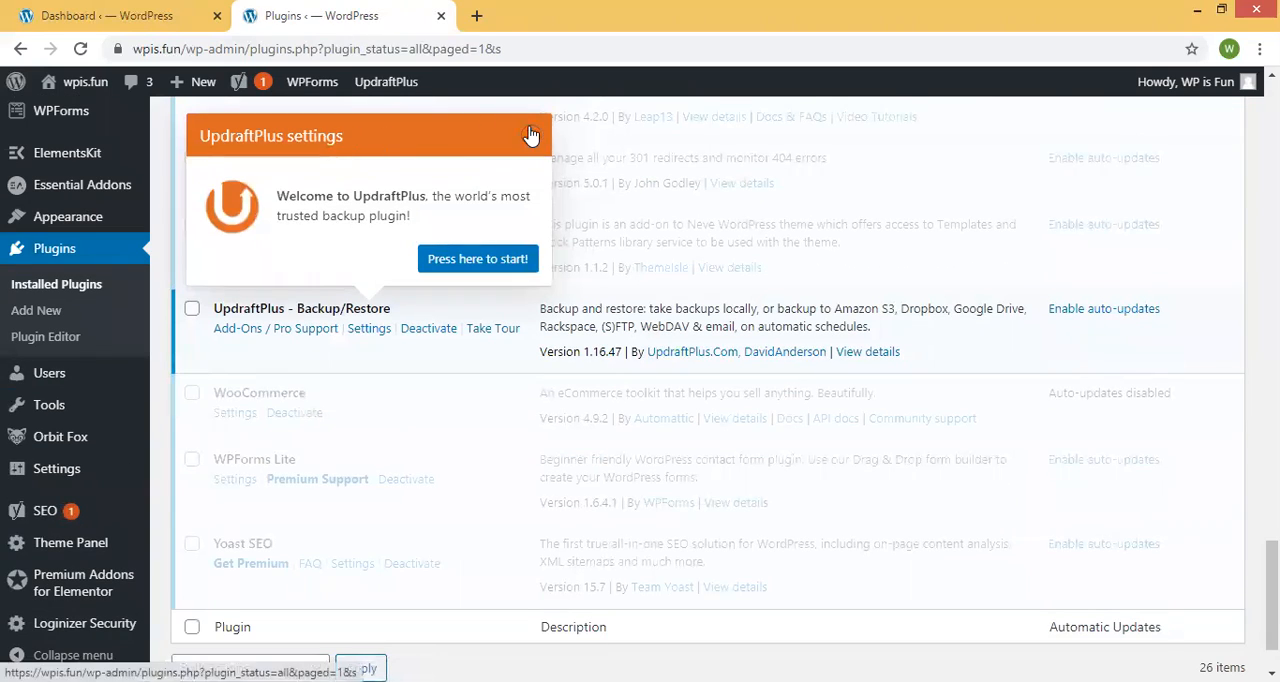
Dismiss the UpdraftPlus welcome pop-up and open the UpdraftPlus Backups page of the site settings.
left_click(531, 136)
scroll(318, 250, "down", 1)
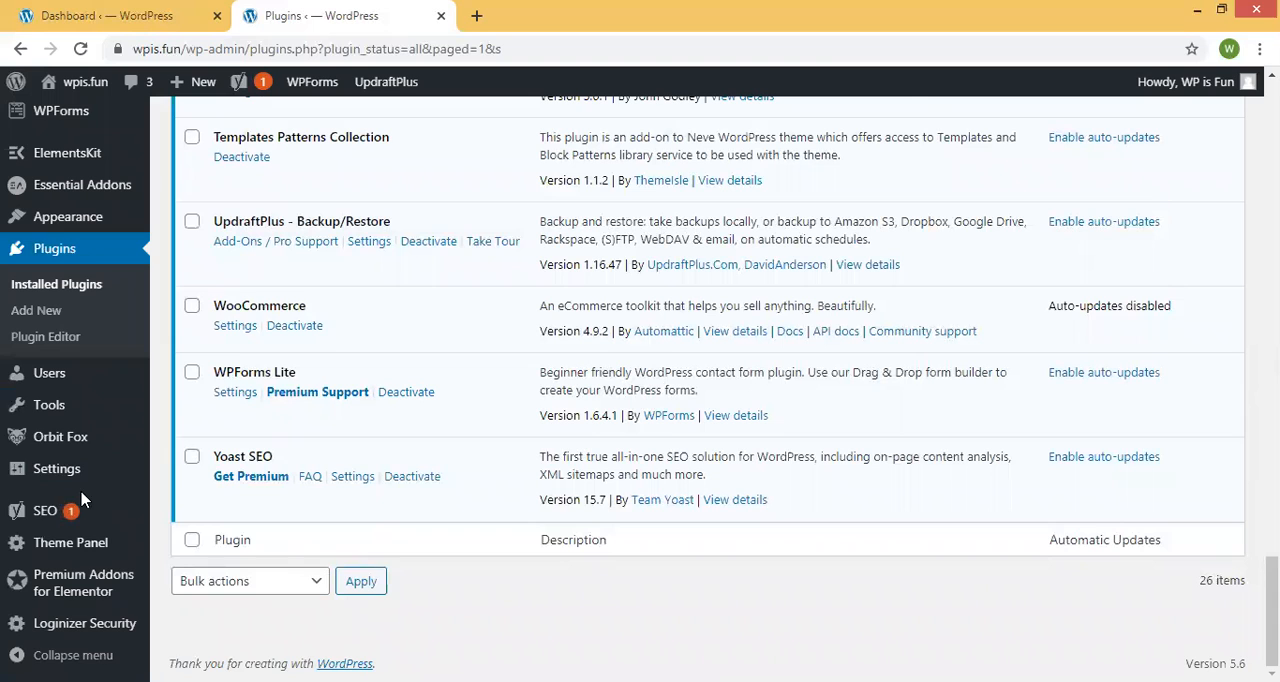
mouse_move(57, 424)
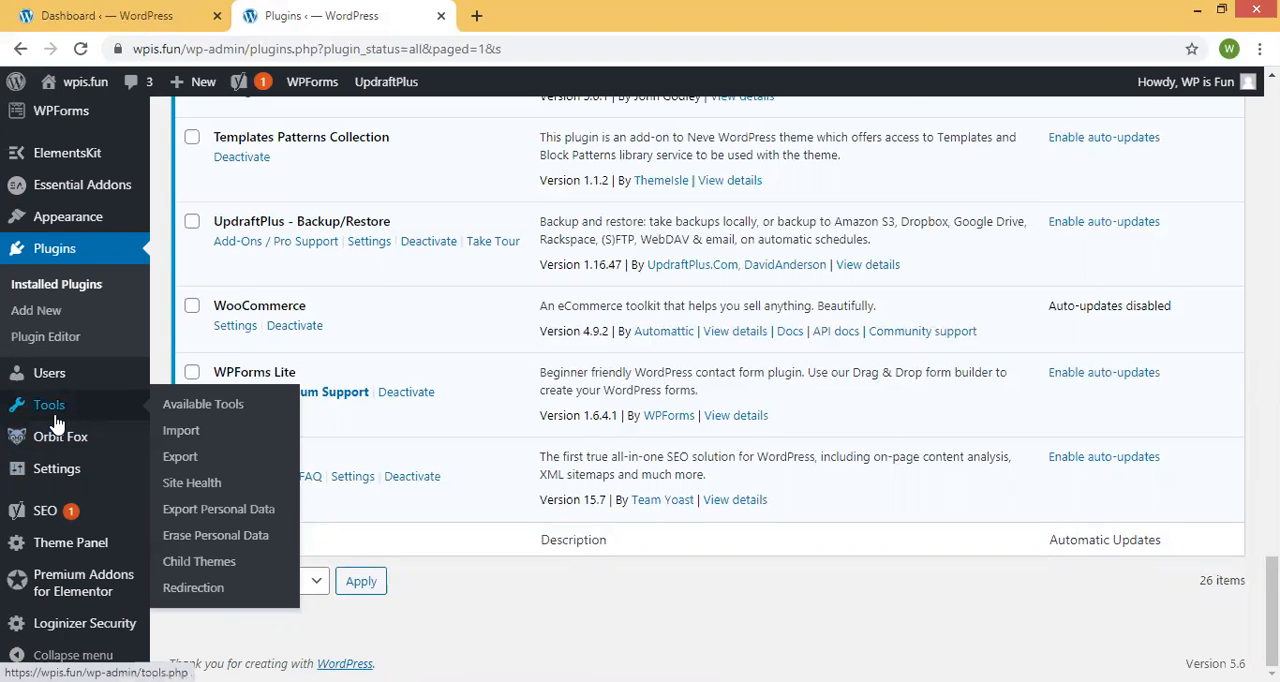
mouse_move(56, 466)
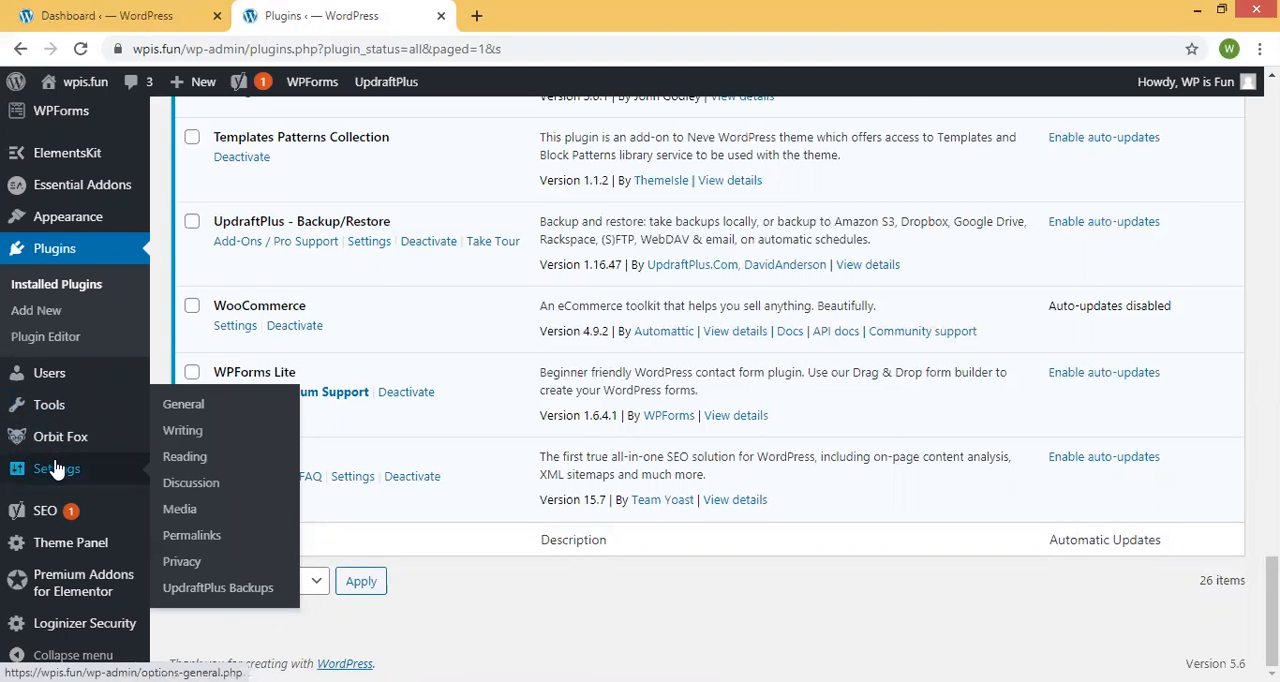
left_click(252, 588)
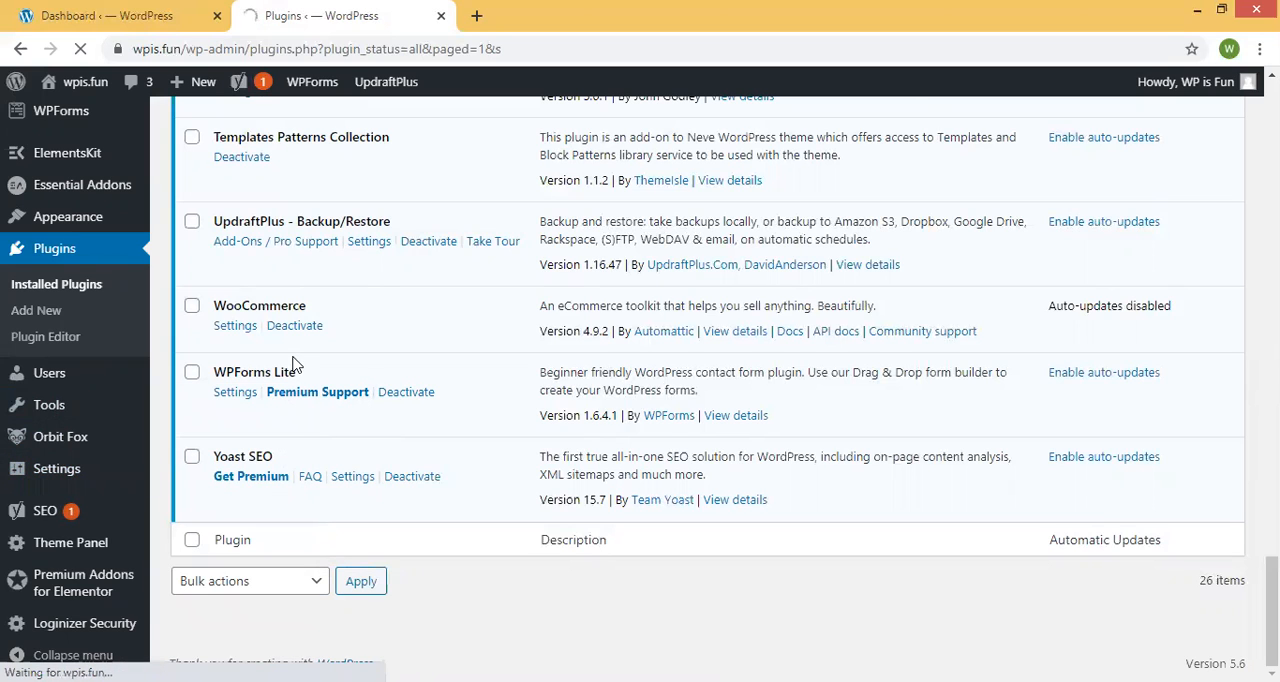
left_click_drag(211, 243, 484, 231)
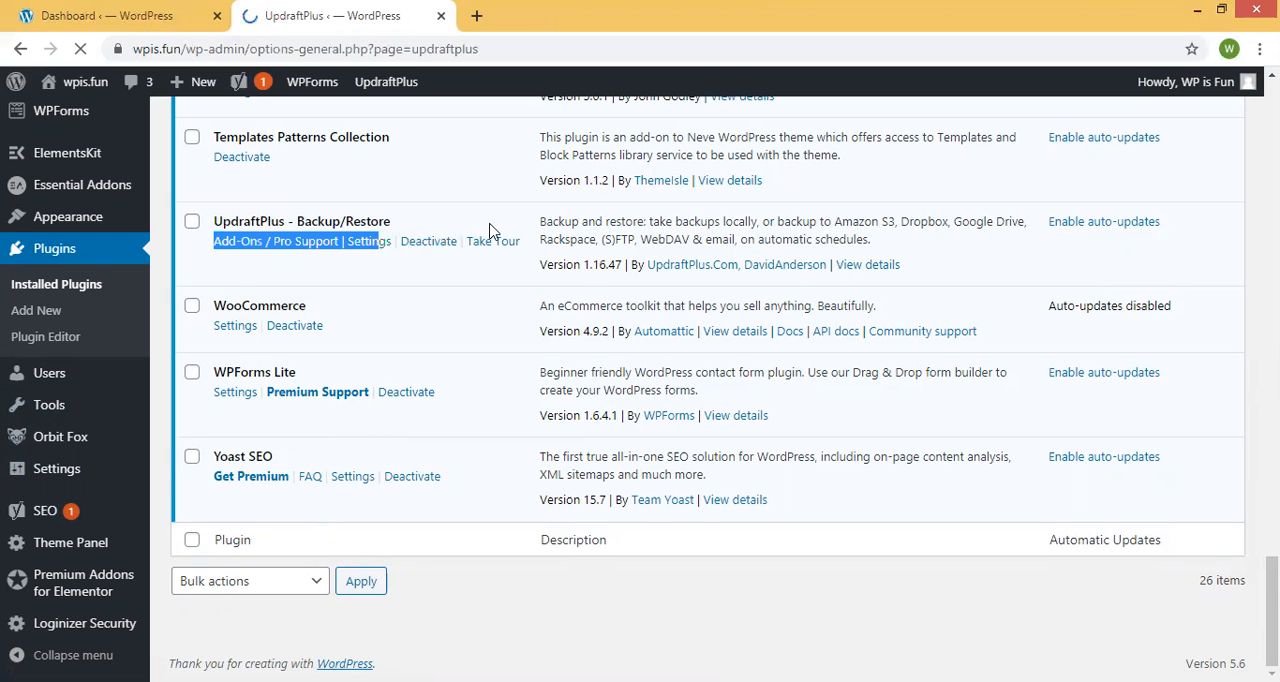
Start a new backup that includes the database and files and can only be deleted manually.
scroll(495, 300, "down", 4)
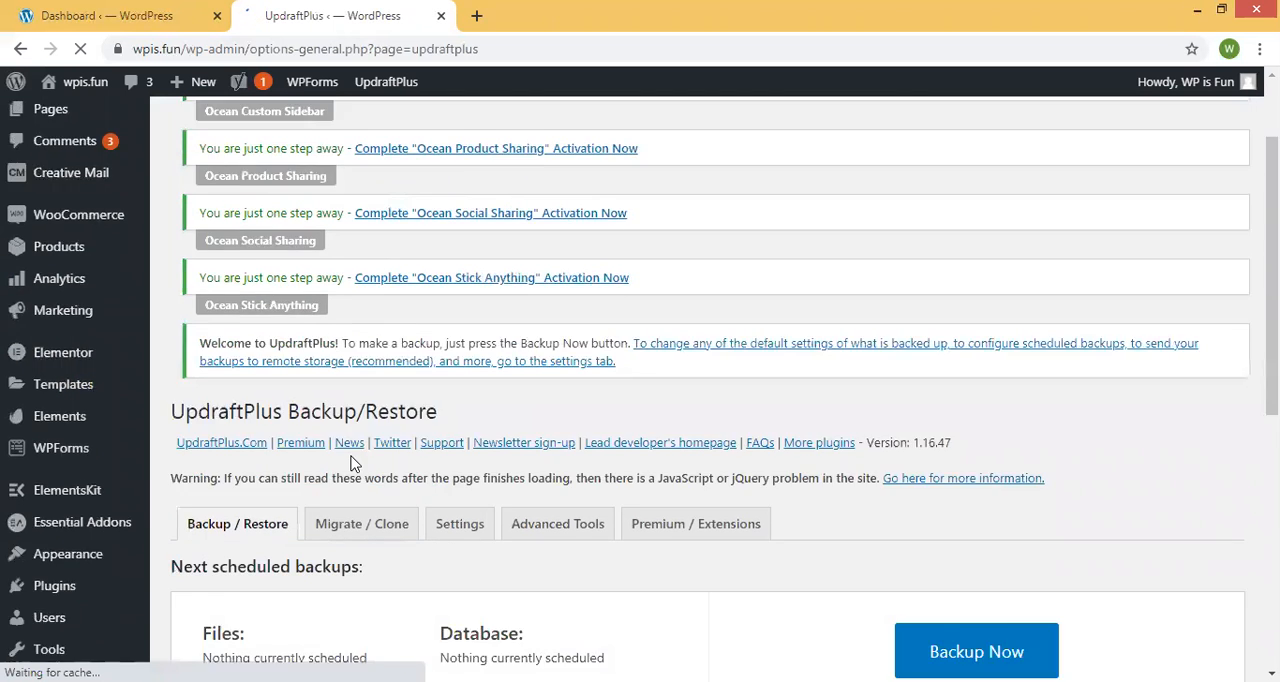
scroll(440, 440, "down", 3)
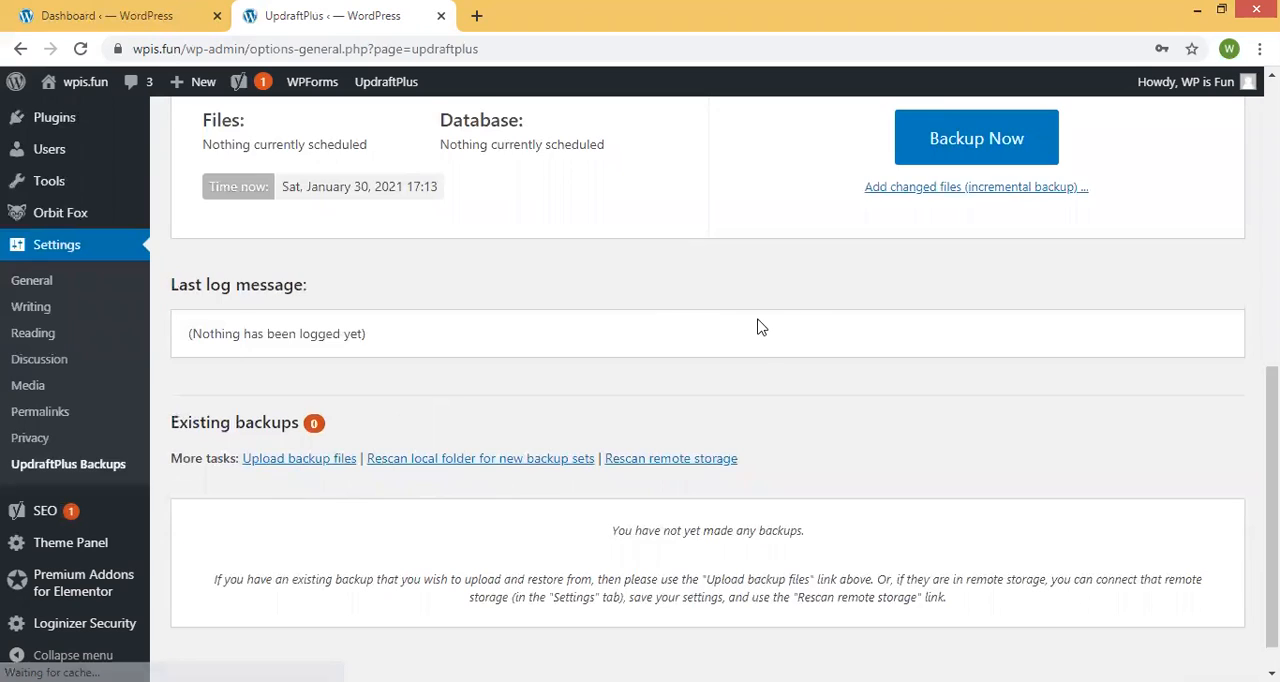
scroll(760, 326, "up", 1)
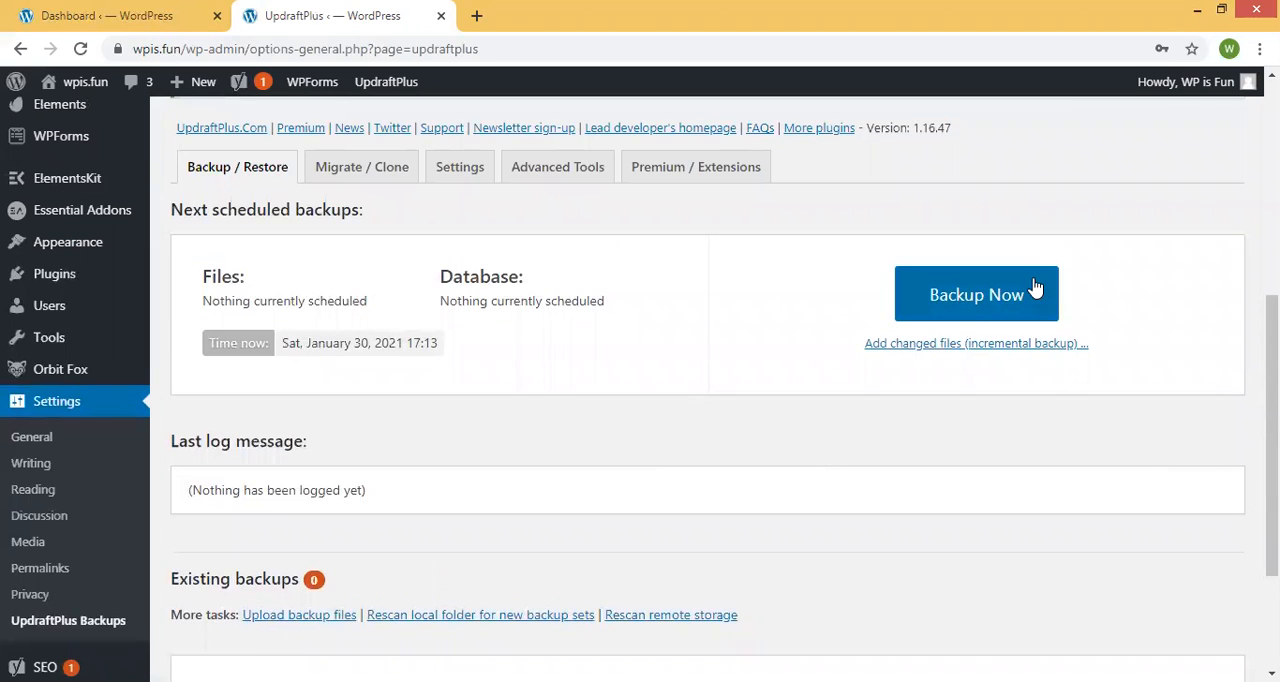
left_click(920, 310)
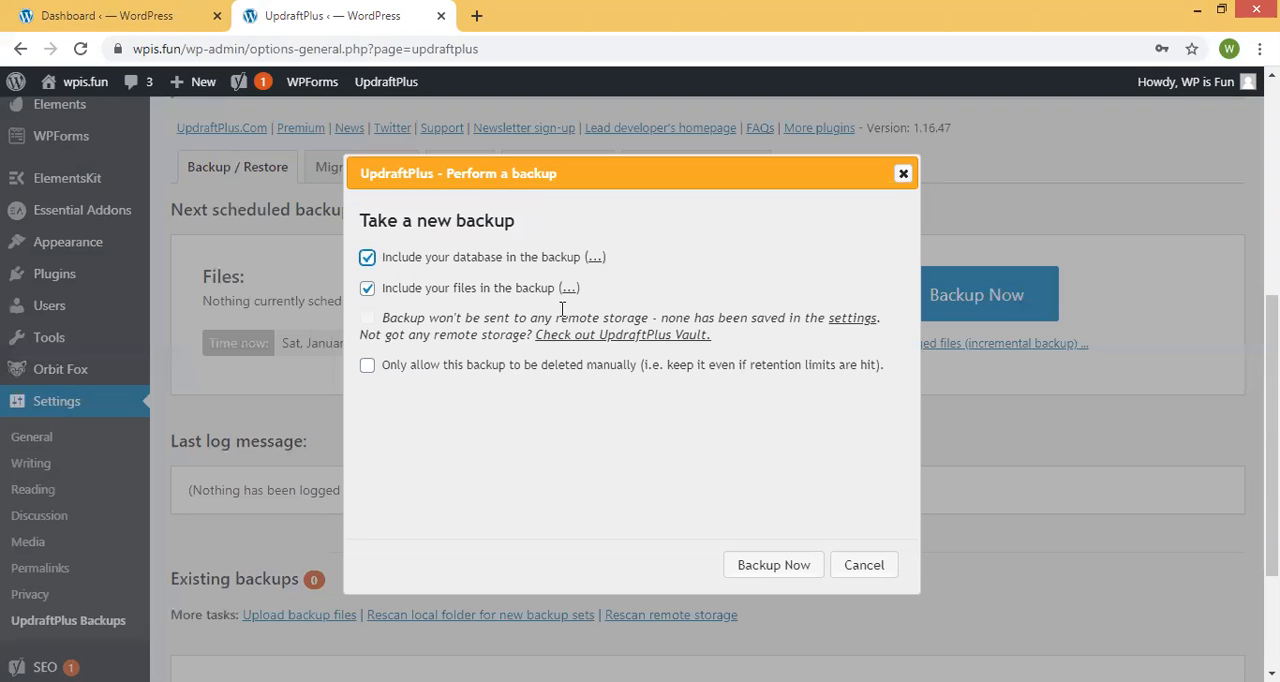
left_click(407, 372)
left_click(810, 567)
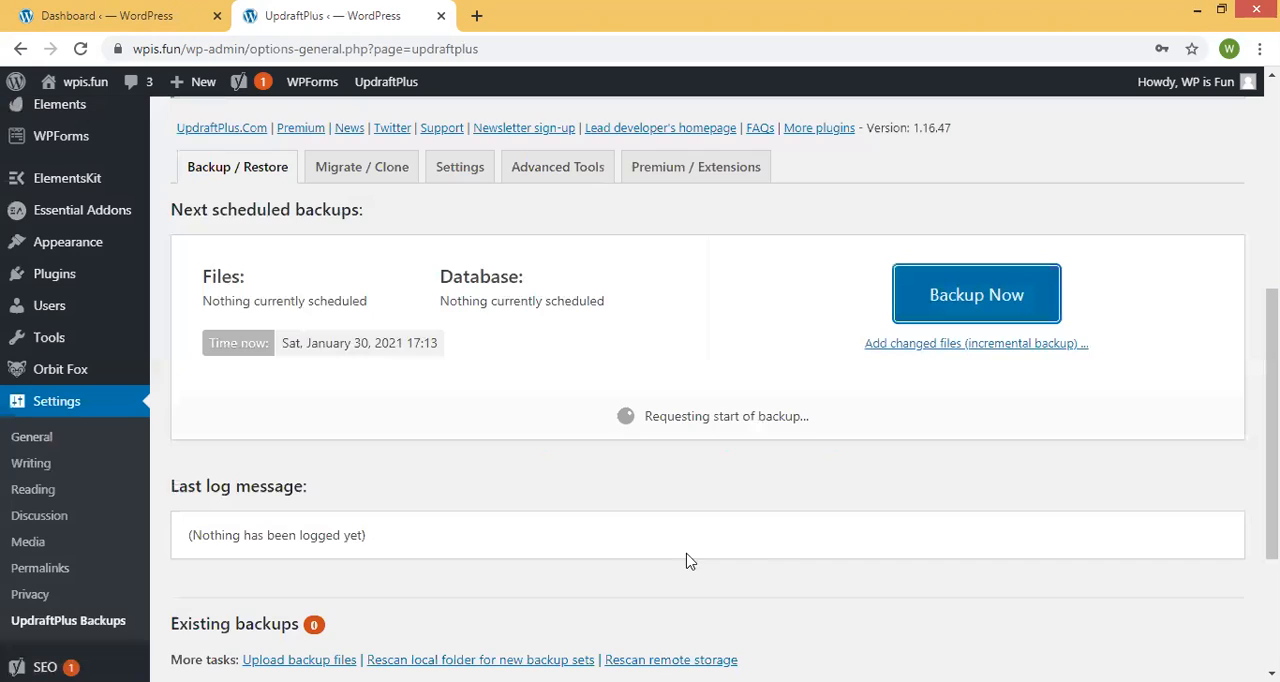
Examine the progress and the last log message of the running backup.
left_click_drag(614, 415, 831, 417)
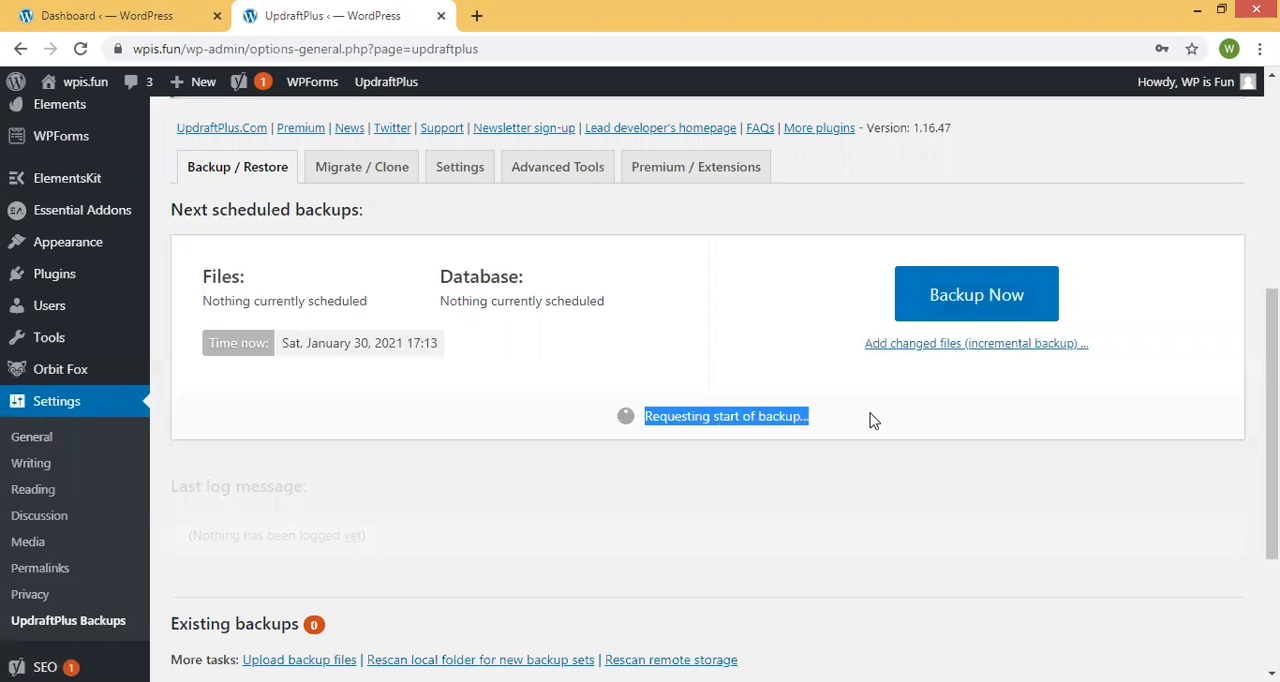
scroll(455, 401, "down", 3)
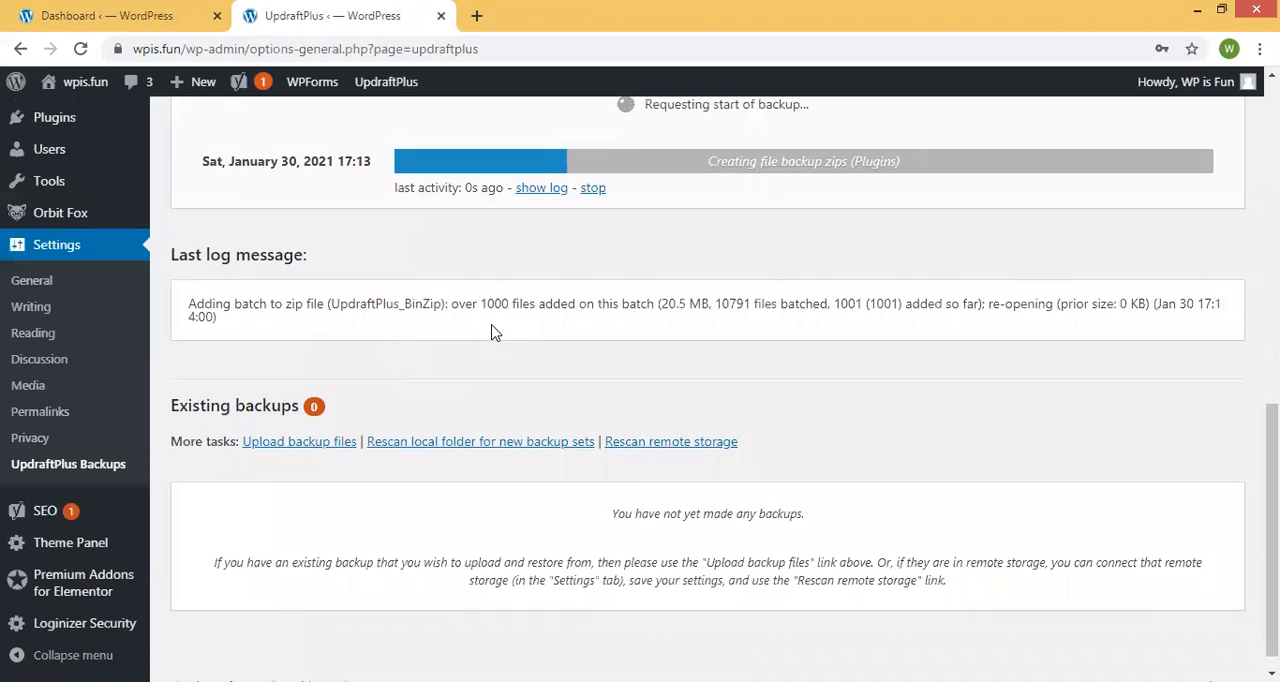
scroll(594, 243, "up", 3)
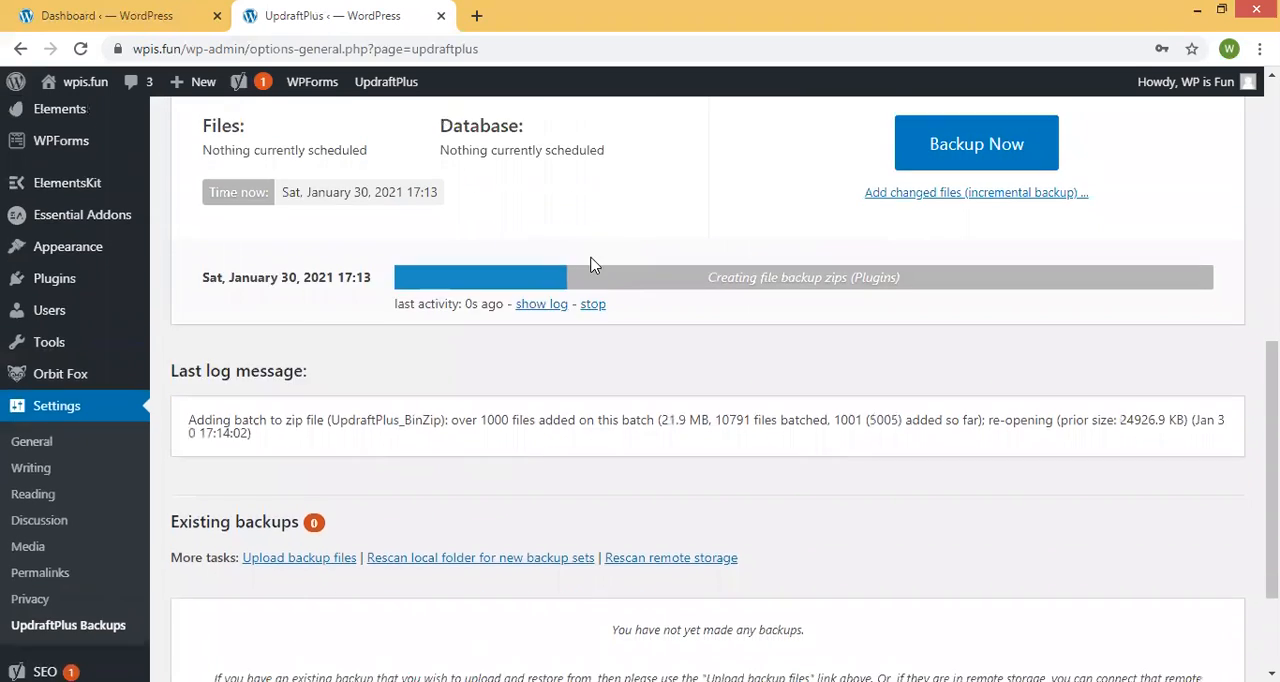
scroll(583, 277, "down", 2)
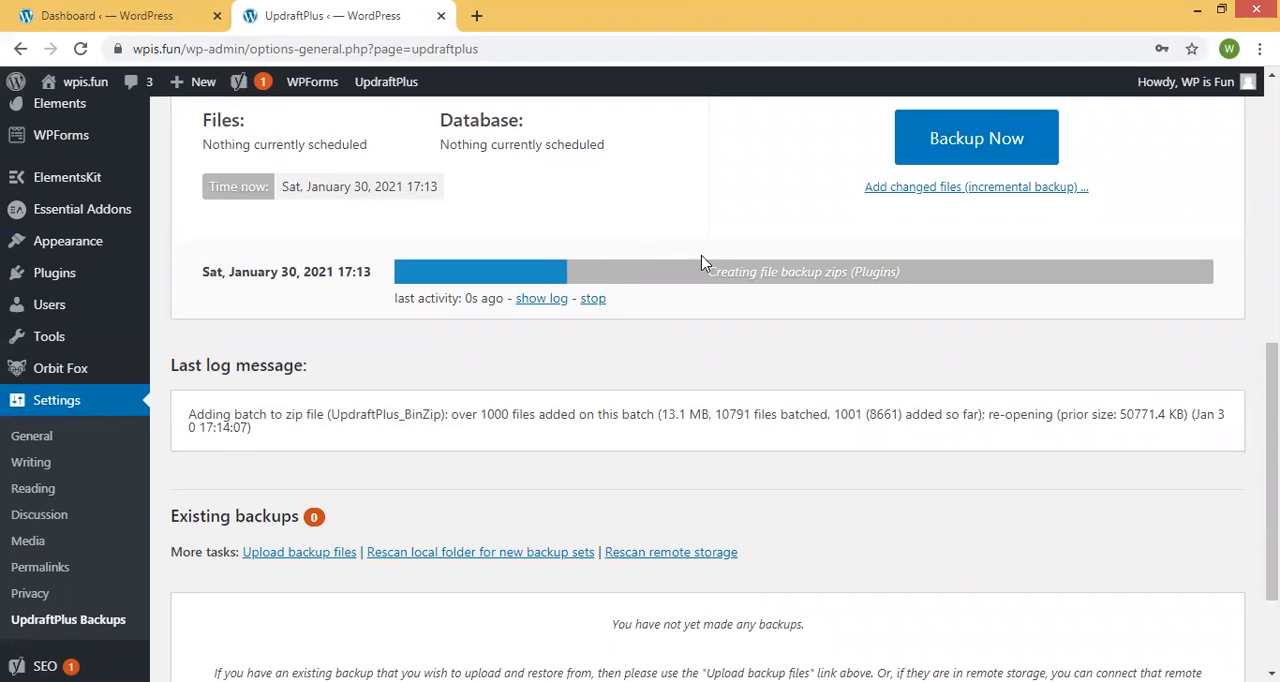
scroll(509, 254, "up", 5)
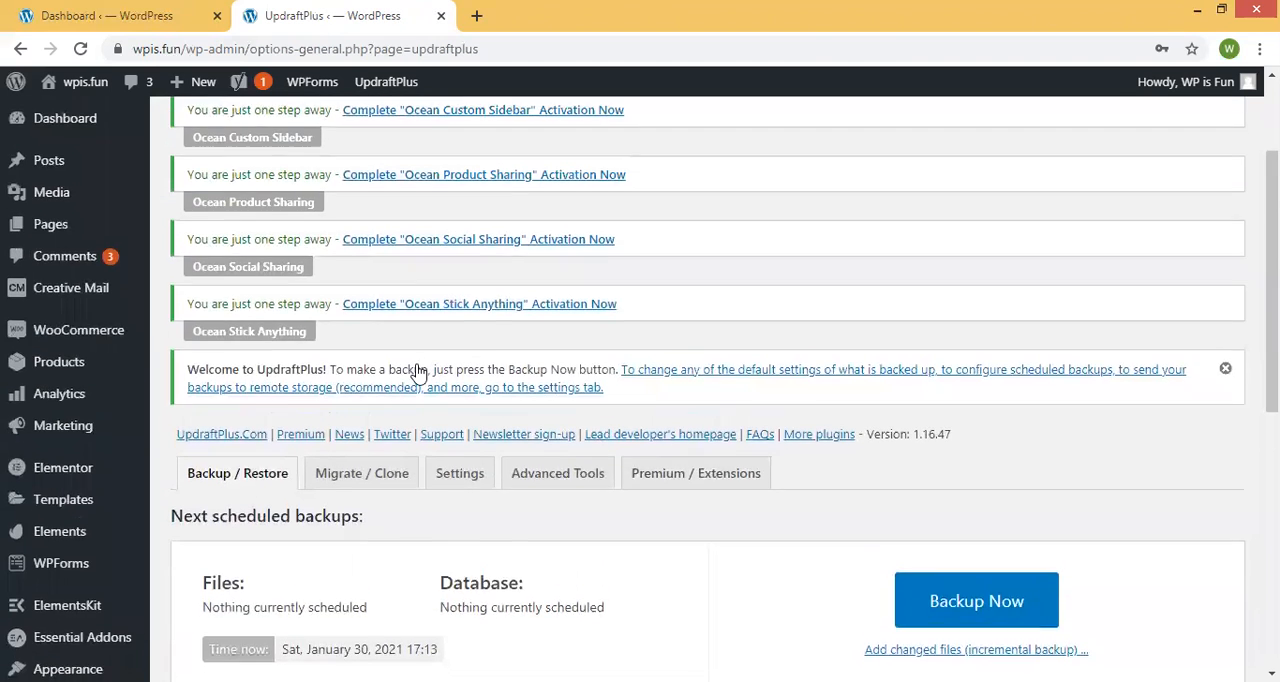
scroll(423, 368, "down", 5)
scroll(683, 430, "down", 2)
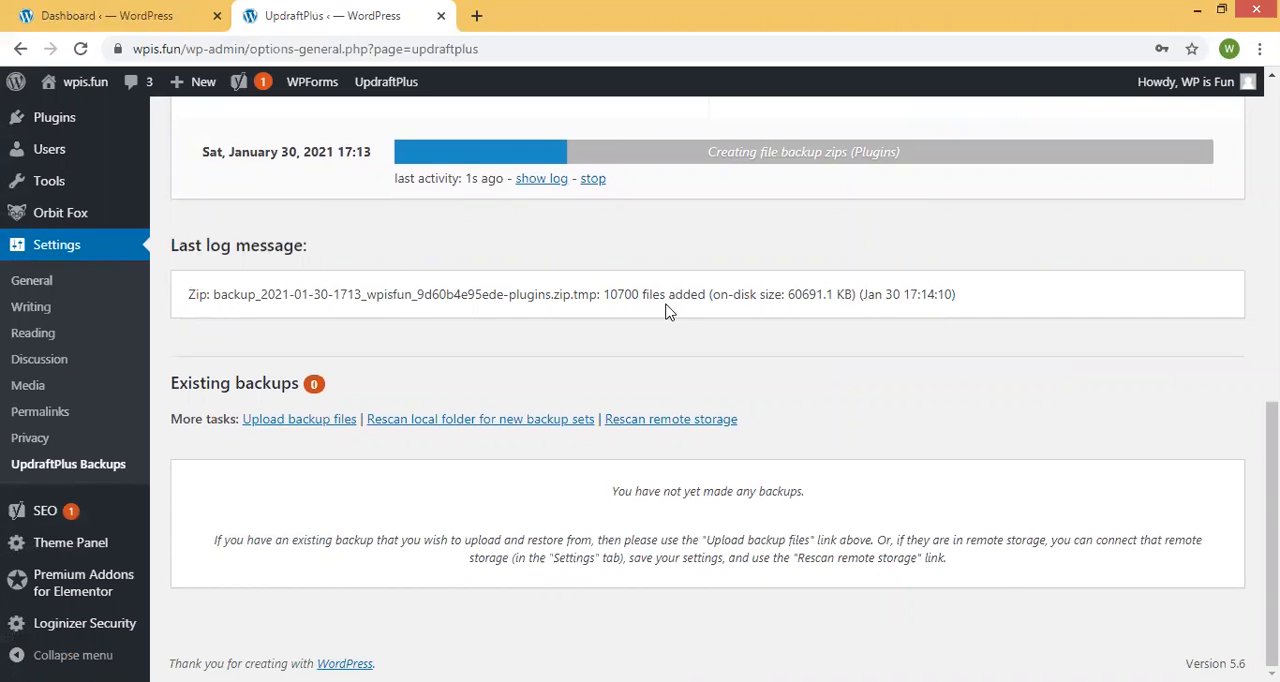
left_click_drag(1033, 308, 184, 316)
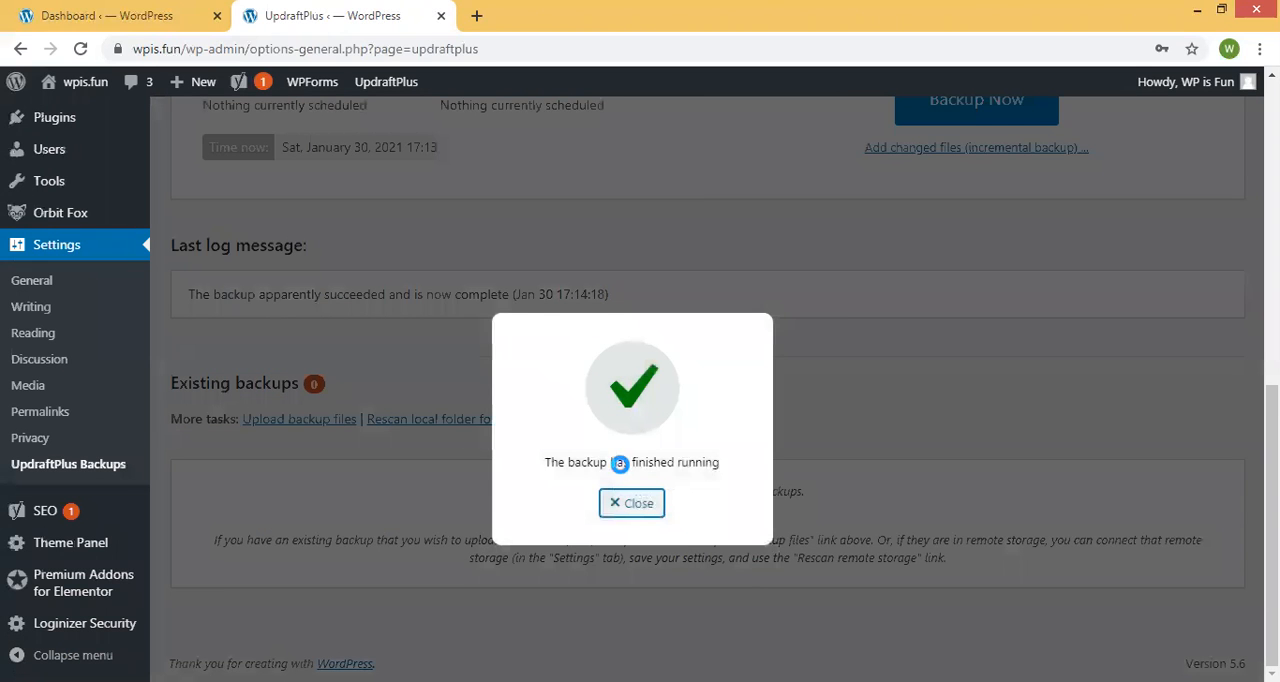
Dismiss the backup completion notice and check the final log message.
left_click(631, 503)
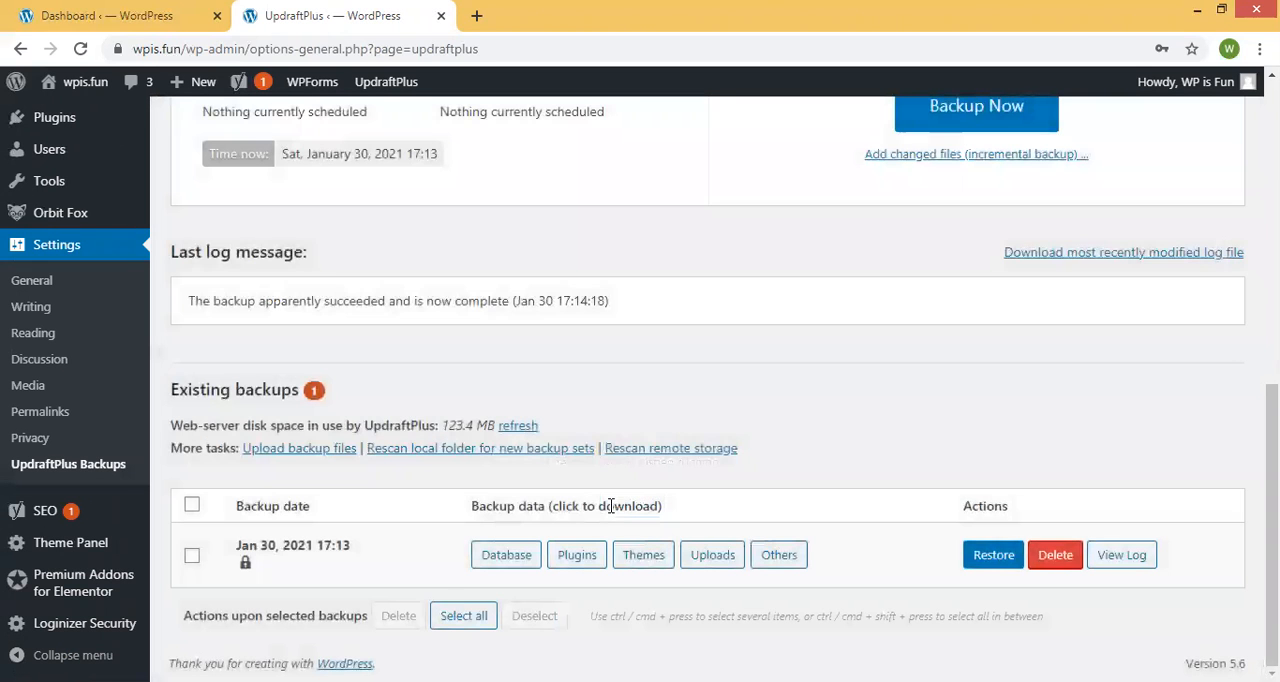
left_click_drag(763, 300, 176, 291)
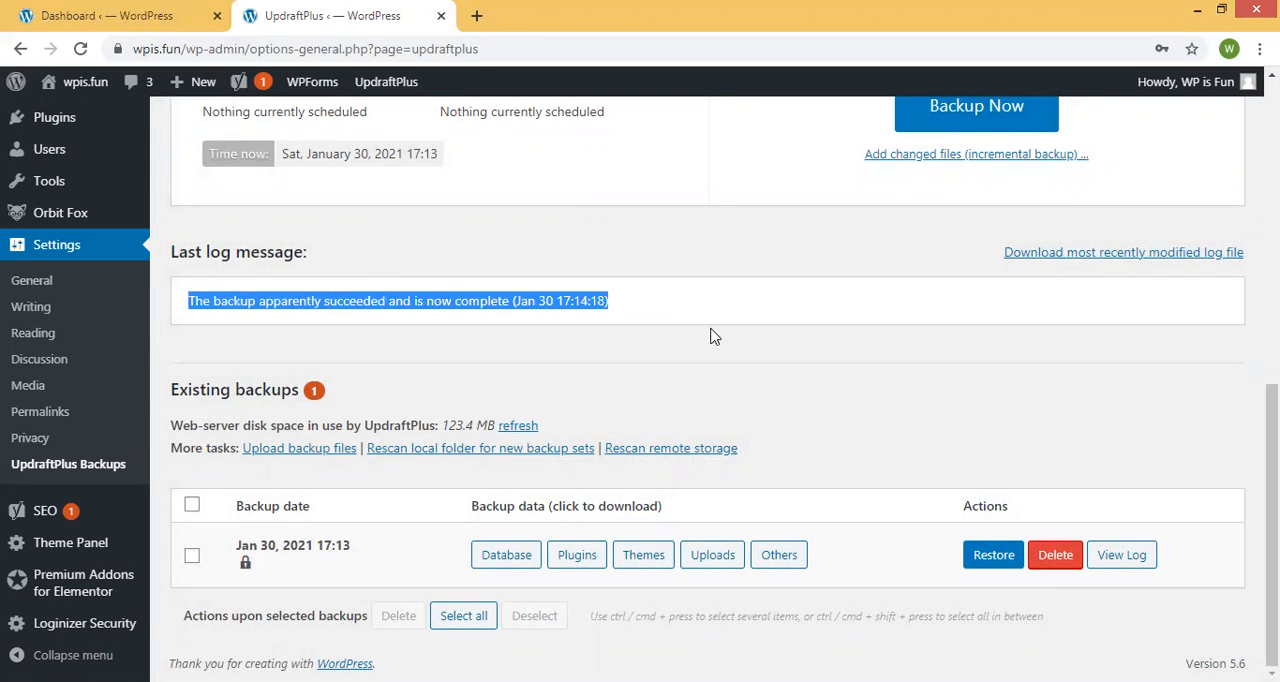
left_click(743, 305)
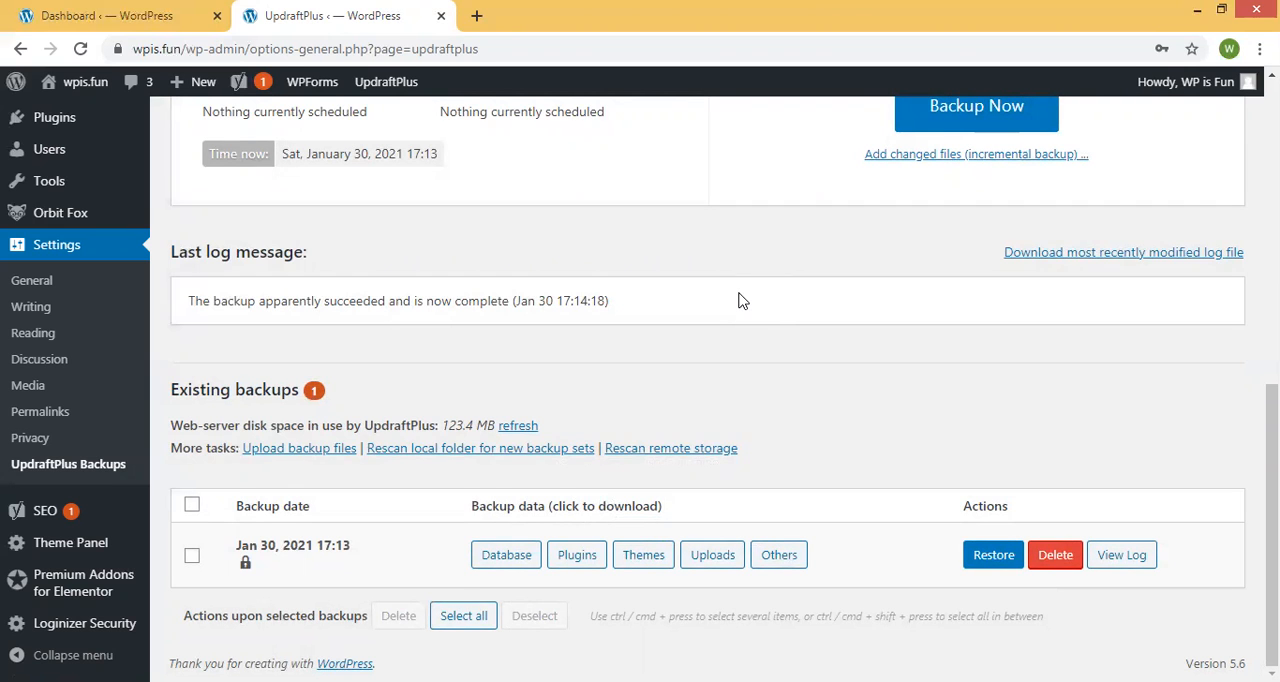
Open the UpdraftPlus settings for backup schedules and remote storage.
scroll(742, 300, "up", 4)
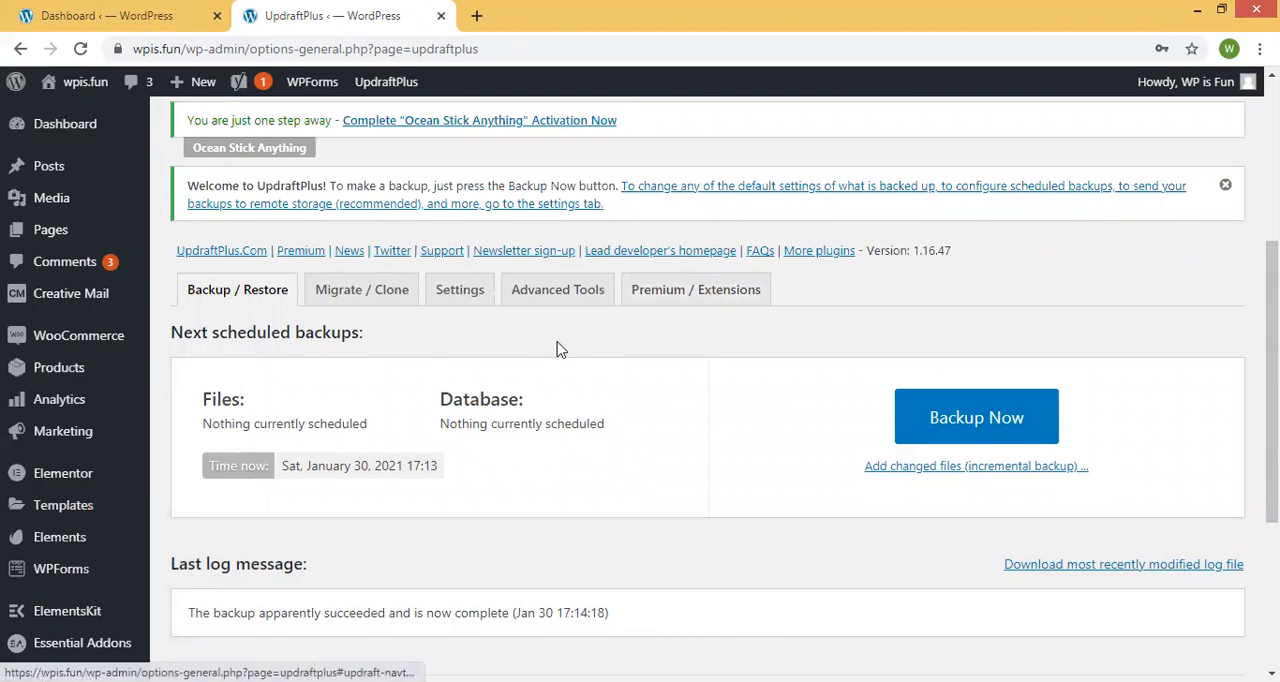
scroll(558, 352, "down", 4)
scroll(548, 368, "up", 2)
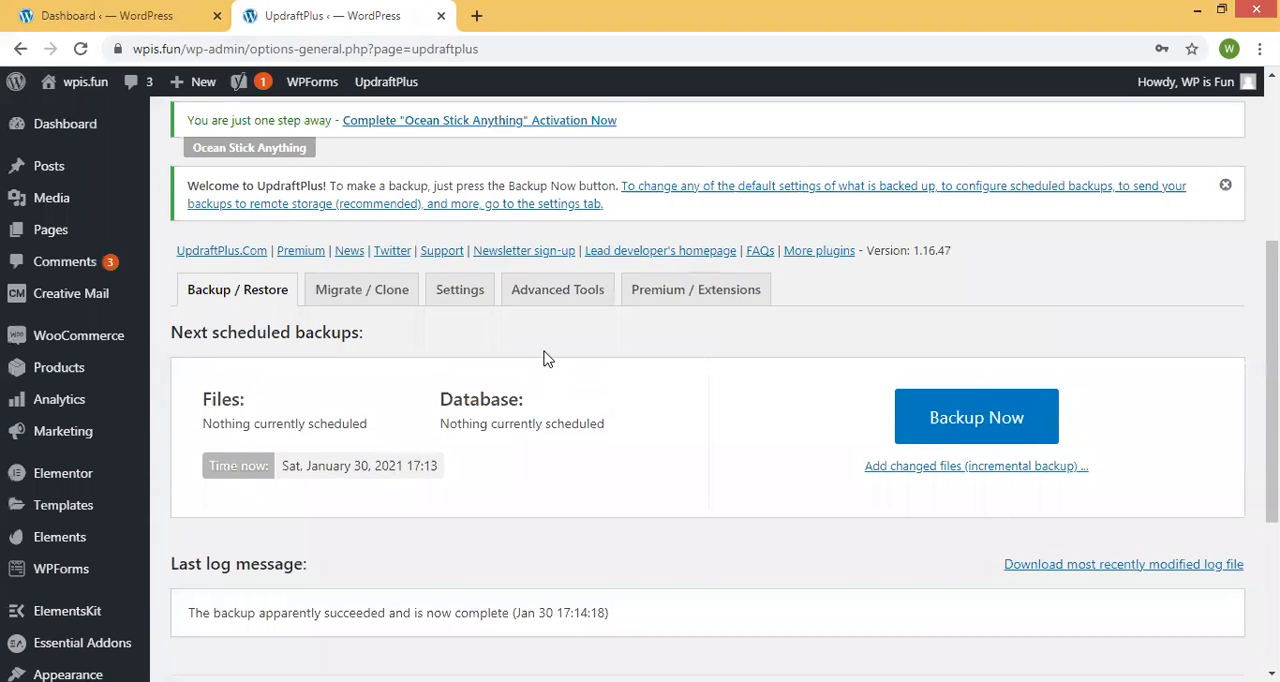
left_click(458, 290)
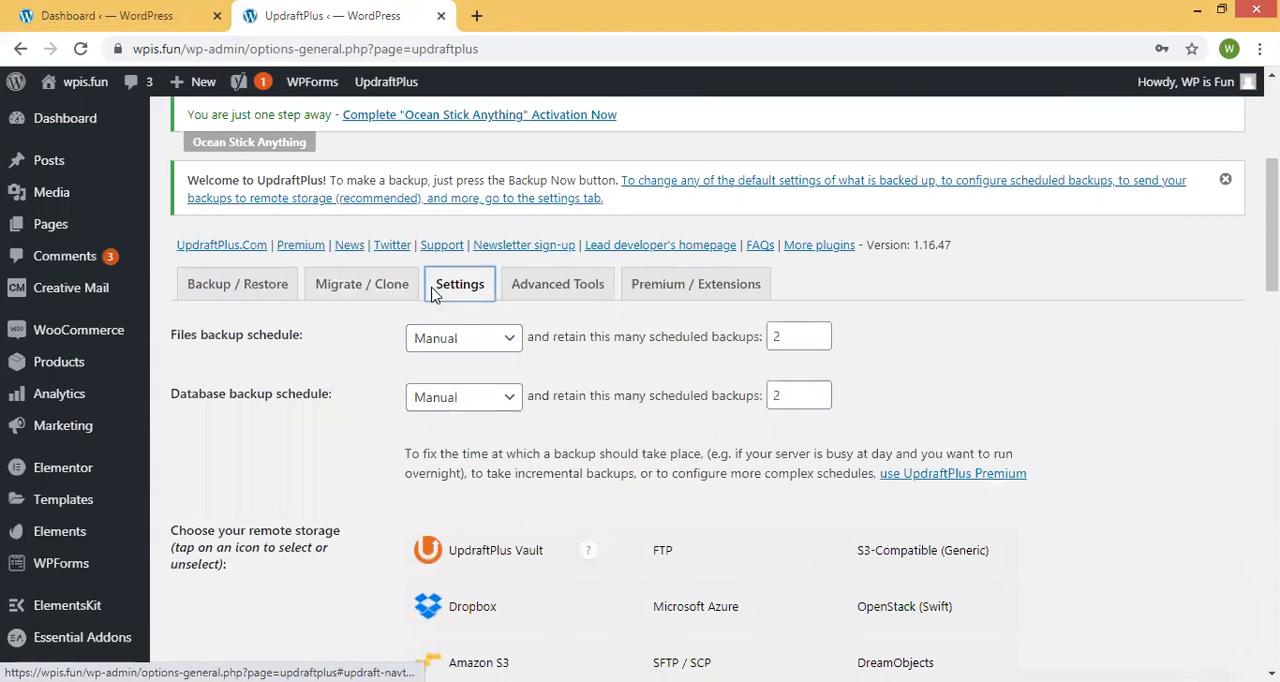
Set the files backup schedule to every 2 hours.
scroll(451, 283, "down", 5)
scroll(251, 206, "up", 2)
left_click_drag(166, 192, 315, 192)
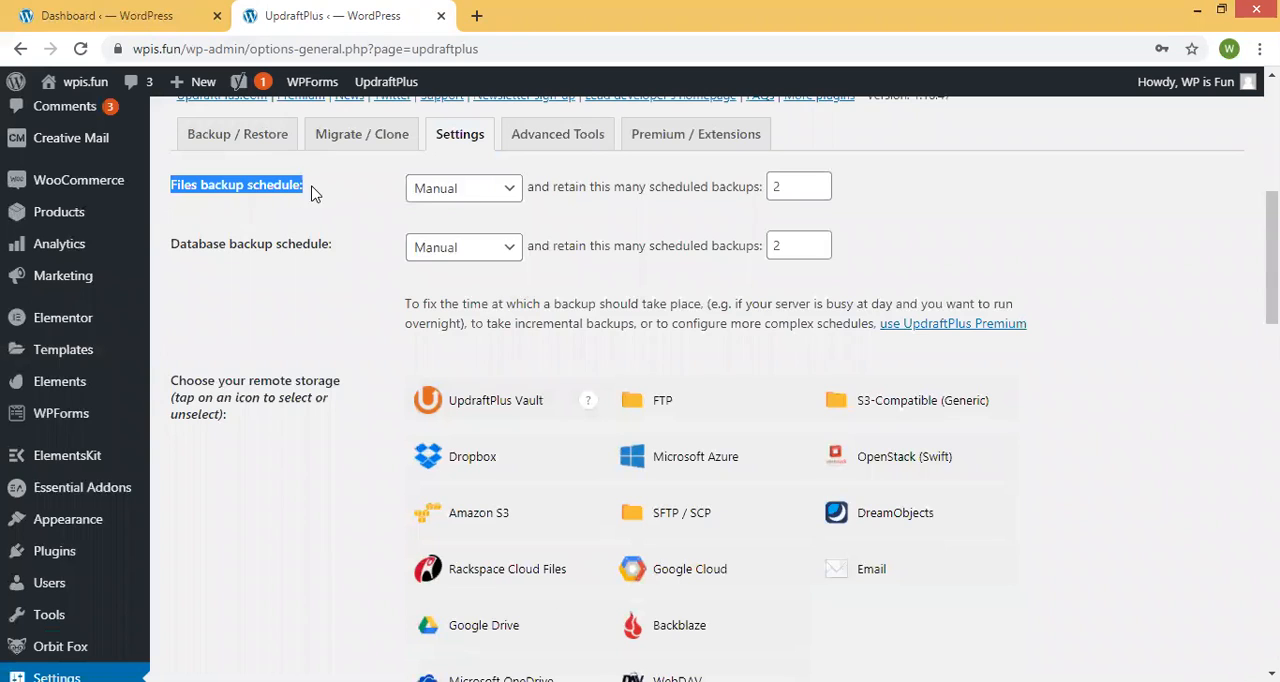
left_click(464, 193)
left_click(462, 232)
left_click(462, 190)
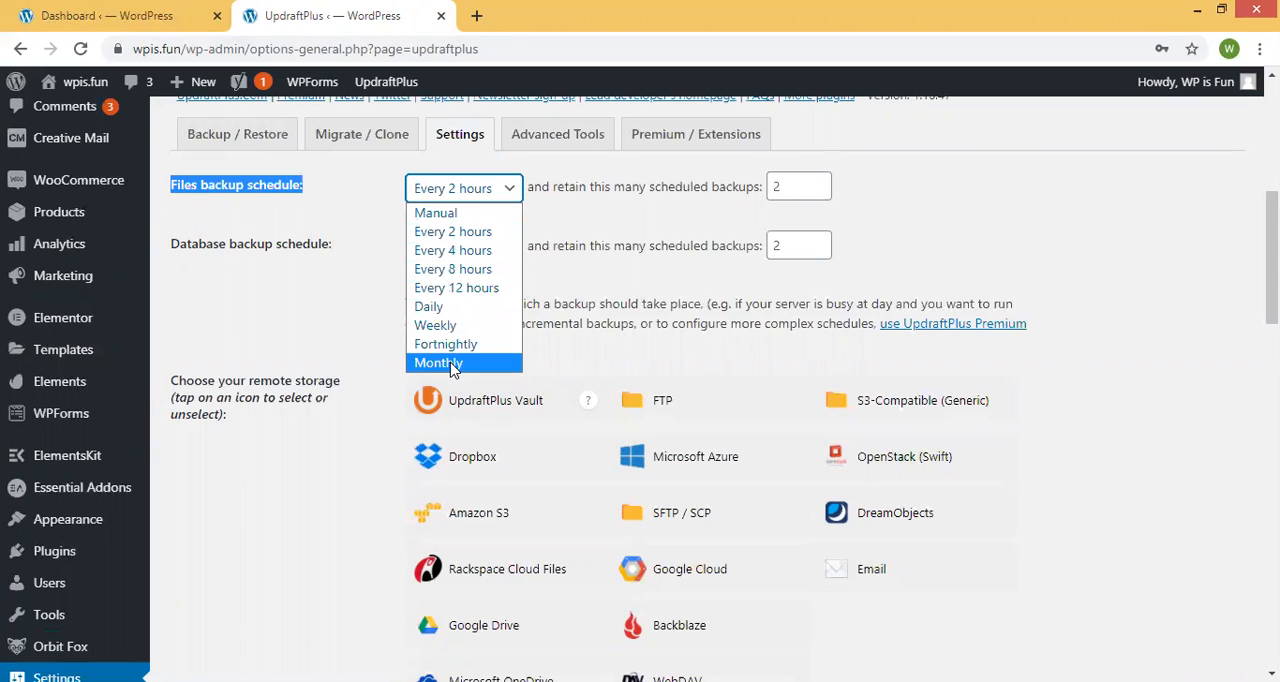
left_click(350, 306)
Set the number of scheduled file backups to retain to 17.
left_click_drag(534, 186, 800, 180)
left_click(800, 180)
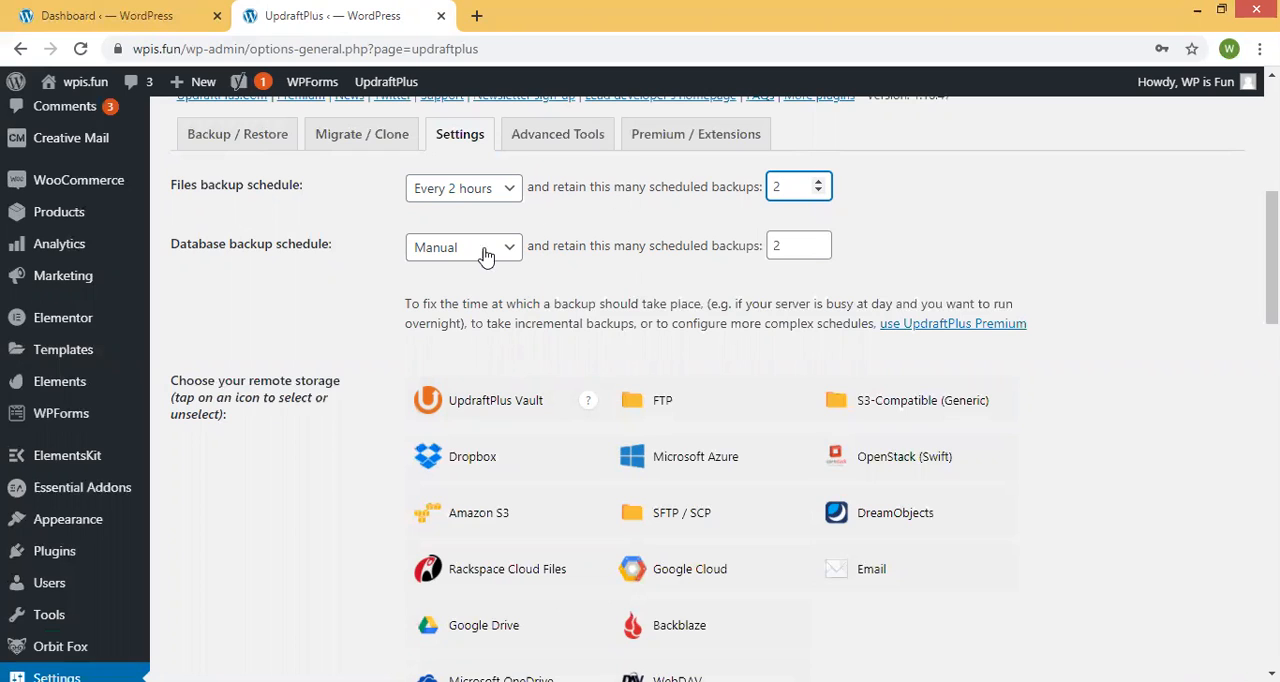
key("BackSpace")
type("15")
left_click(818, 182)
left_click(818, 182)
Set both the database and the files backup schedules to daily.
left_click(500, 247)
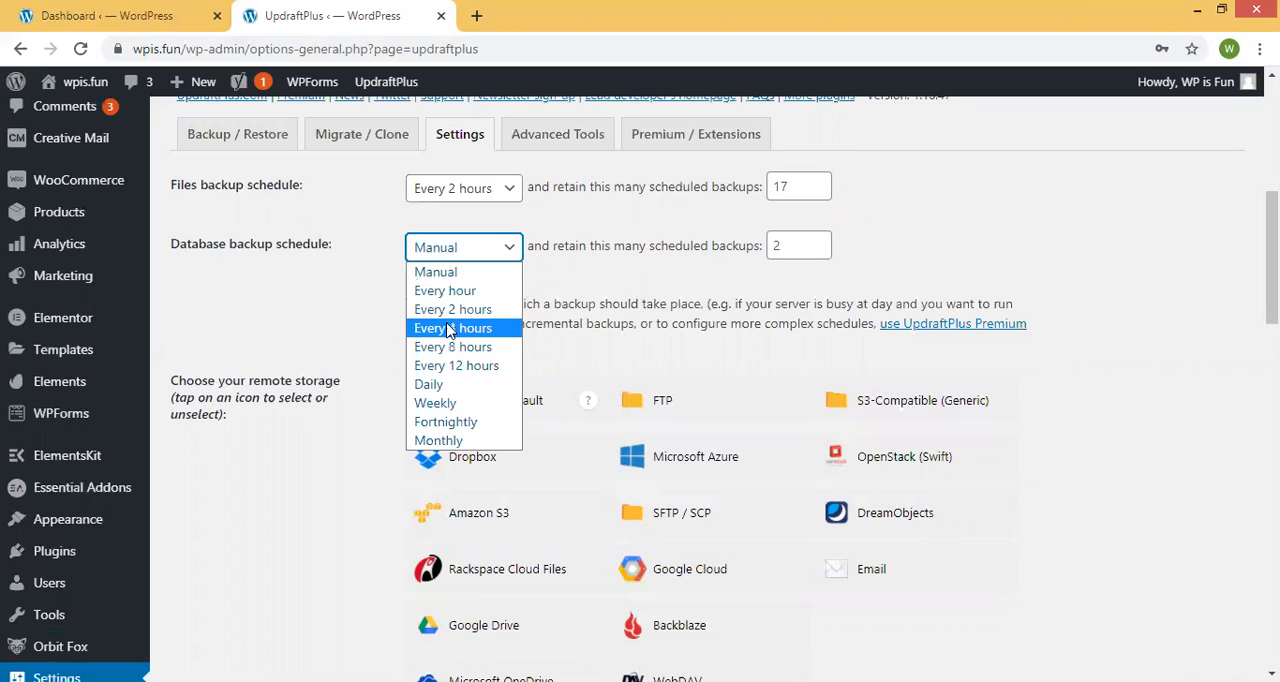
left_click(432, 384)
left_click(479, 198)
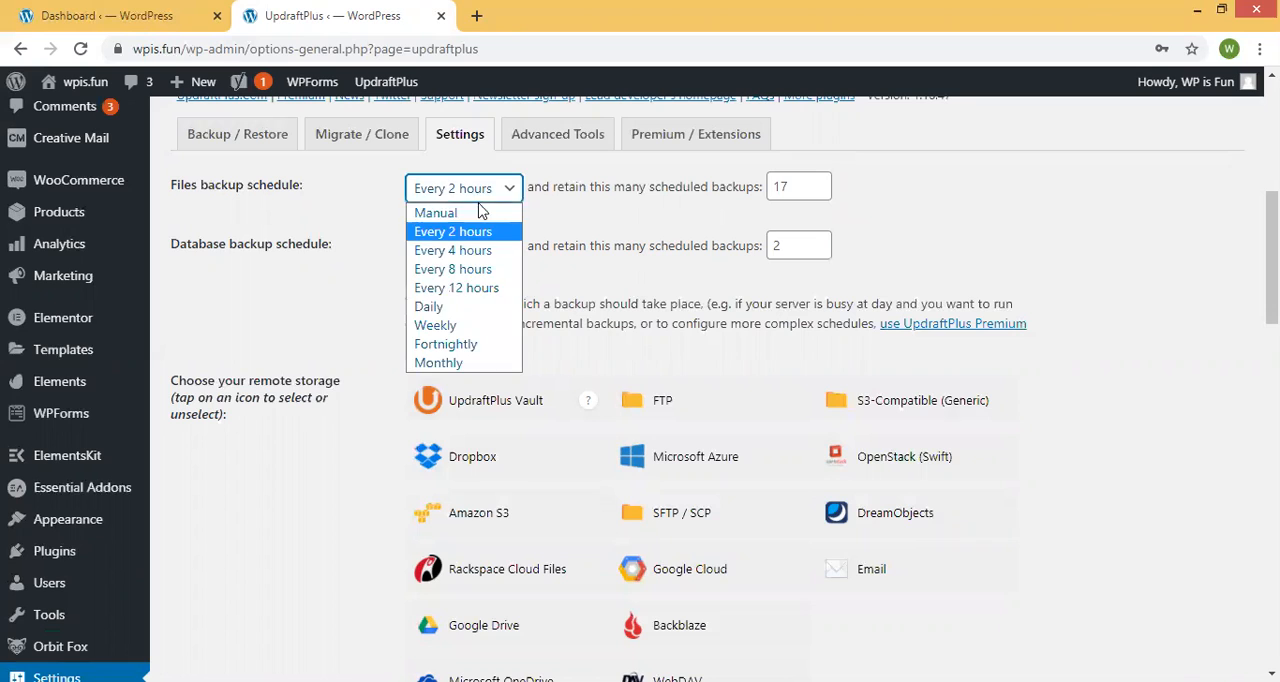
left_click(440, 306)
Set both the files and the database backup schedules to every 12 hours.
left_click(491, 198)
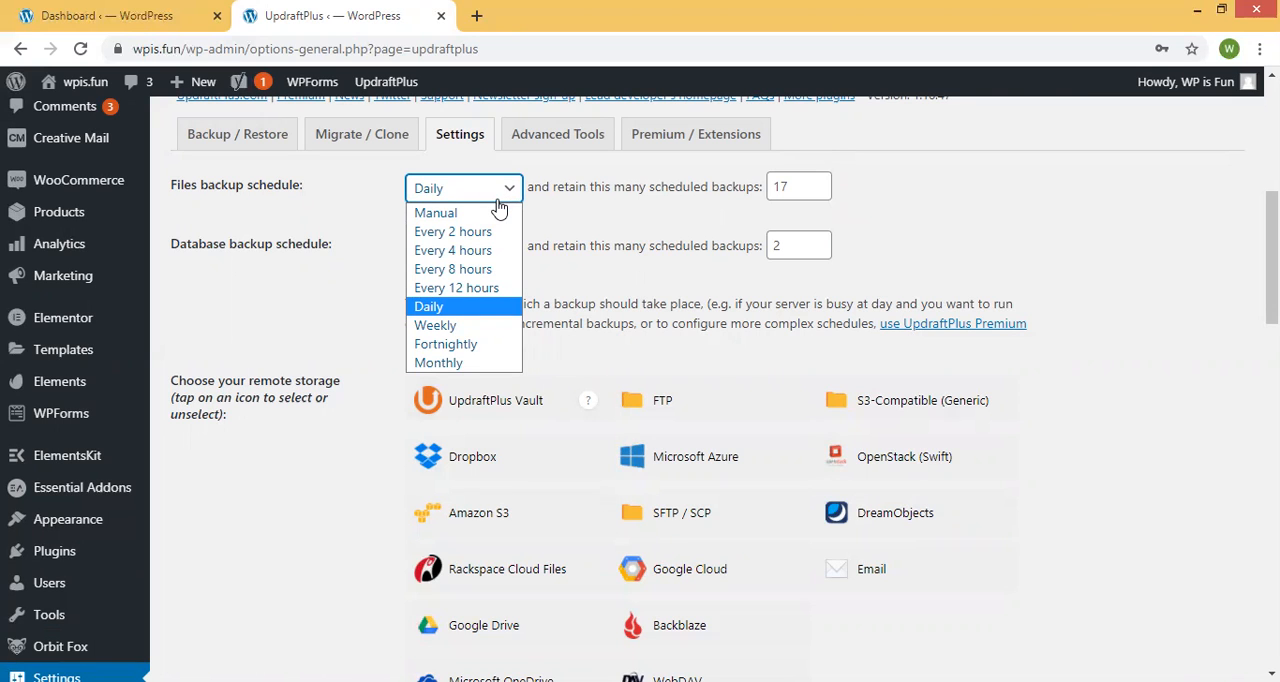
left_click(473, 288)
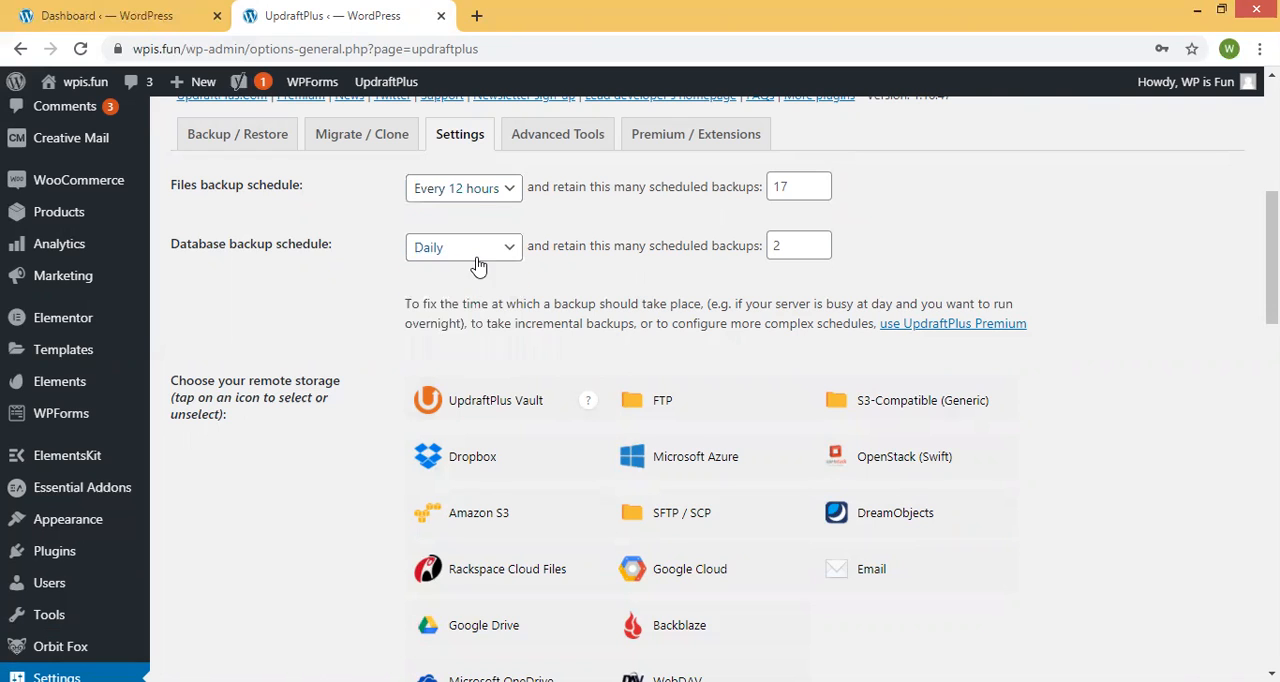
left_click(480, 248)
left_click(456, 366)
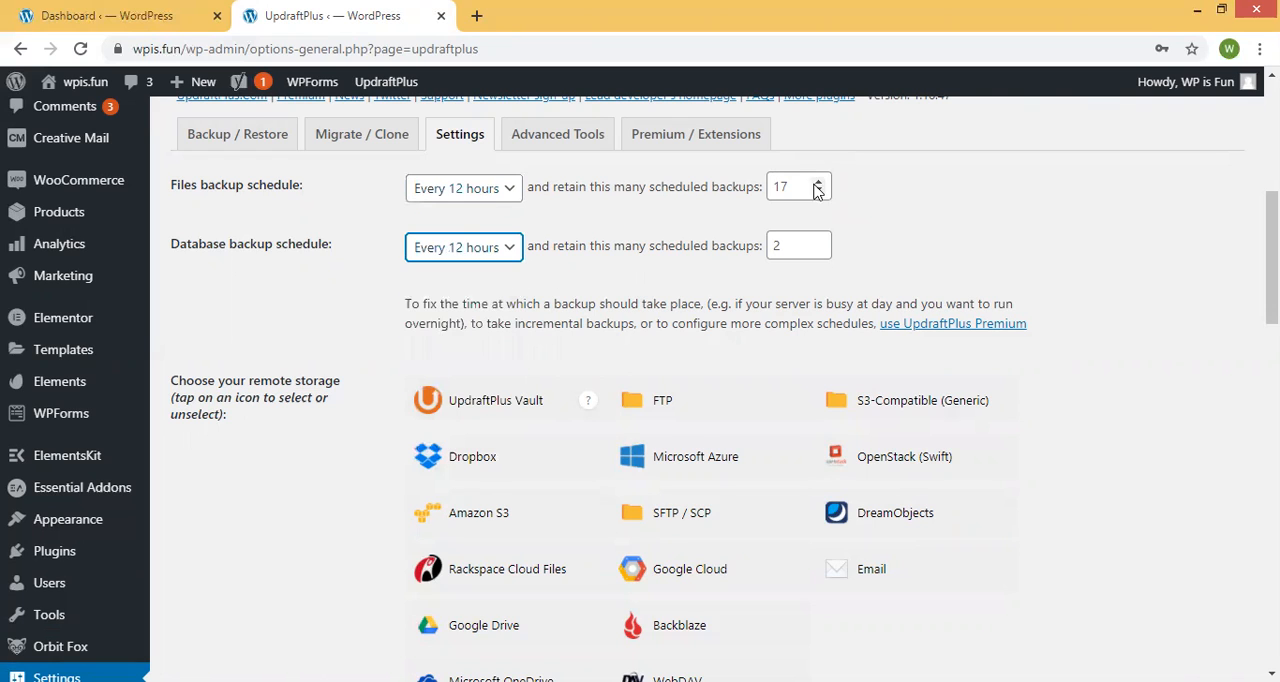
Set the number of scheduled backups to retain to 14 for both files and database.
left_click_drag(819, 184, 822, 192)
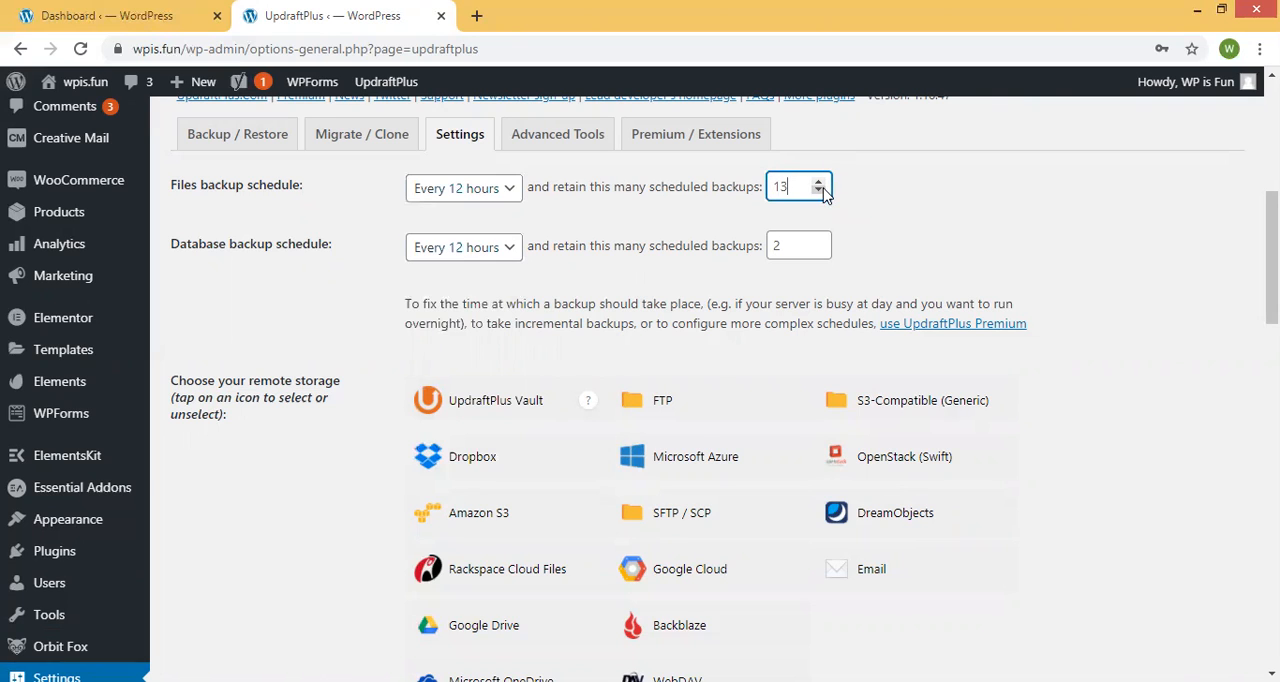
left_click(823, 189)
left_click(823, 183)
left_click(823, 183)
left_click(823, 183)
left_click_drag(818, 243, 818, 243)
left_click(818, 244)
left_click(818, 244)
left_click(818, 244)
left_click(818, 244)
left_click(818, 244)
left_click(818, 244)
left_click(820, 249)
left_click(820, 249)
left_click(851, 234)
Review the backup schedules and save the UpdraftPlus settings.
left_click_drag(222, 248, 357, 243)
left_click(372, 232)
scroll(400, 209, "down", 2)
scroll(400, 209, "up", 5)
left_click_drag(180, 404, 288, 405)
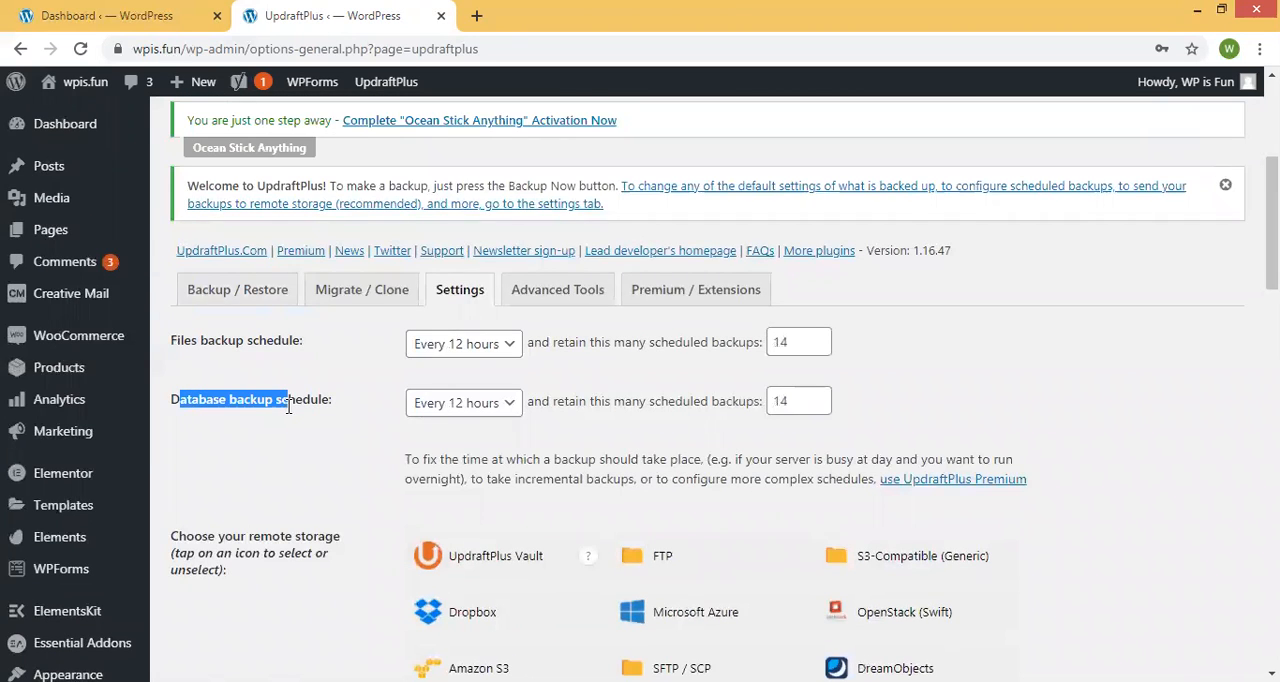
scroll(340, 363, "down", 4)
scroll(380, 240, "down", 2)
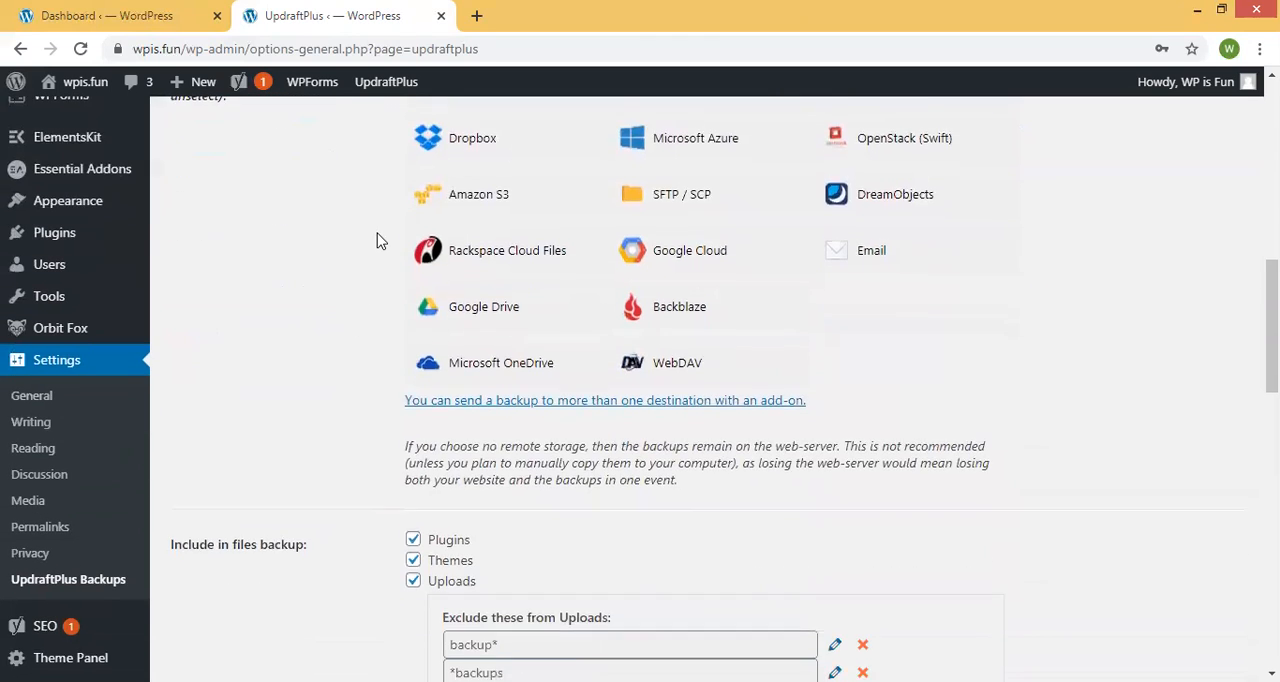
scroll(377, 240, "down", 10)
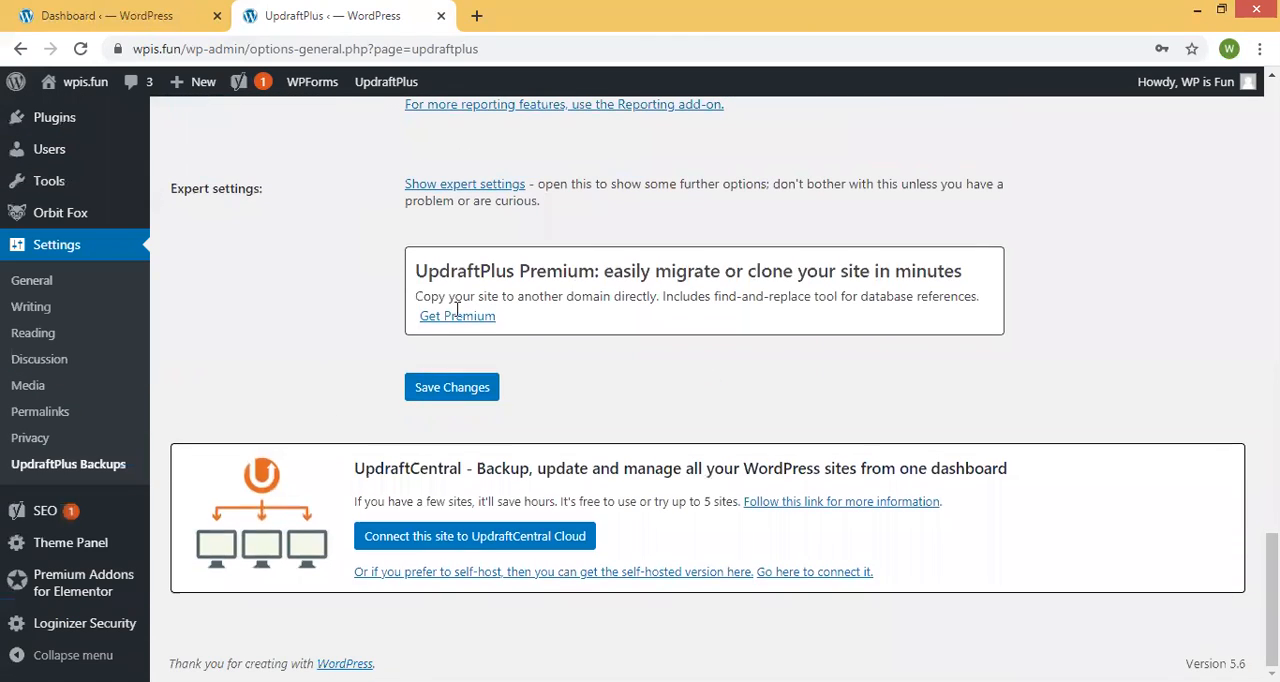
left_click(446, 392)
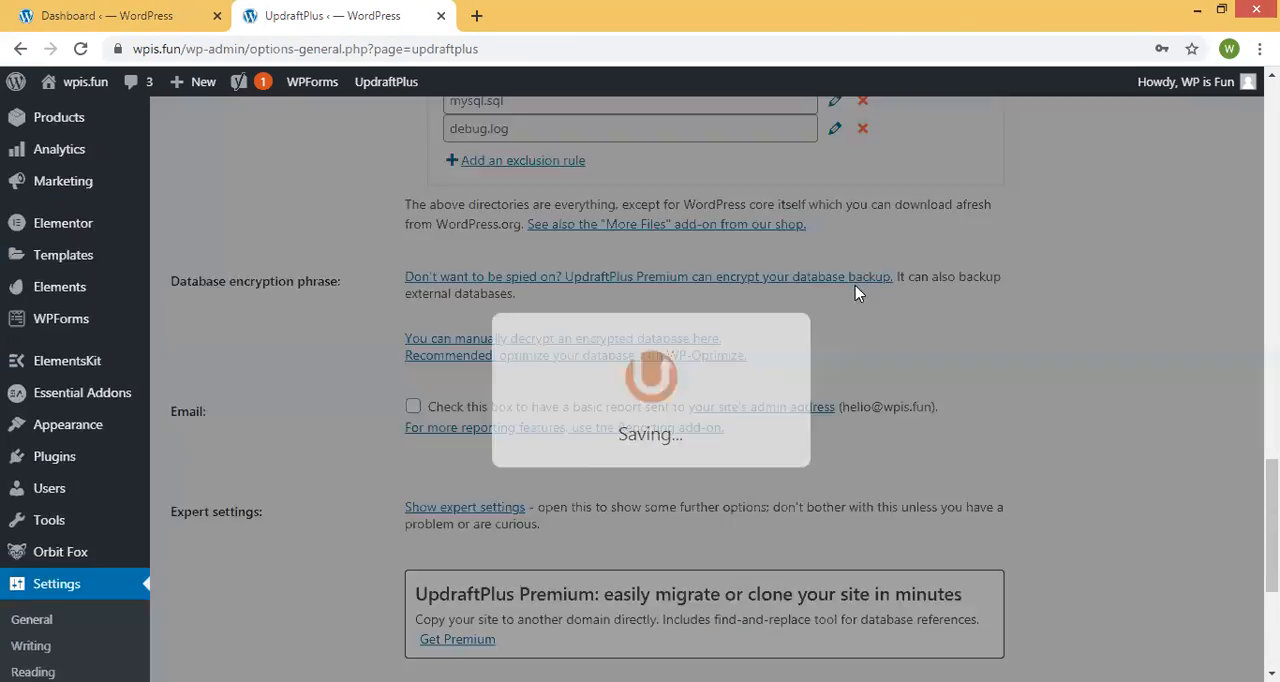
Set both the files and the database backup schedules to Manual.
scroll(850, 292, "down", 5)
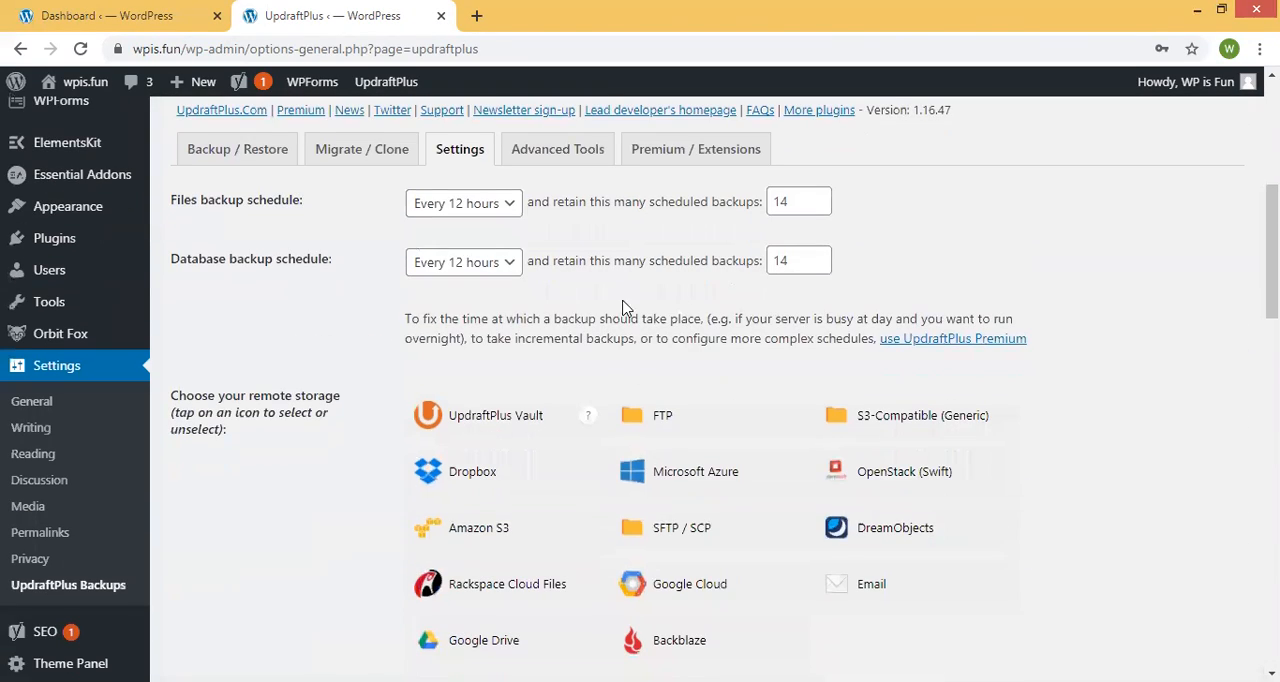
left_click(458, 205)
left_click(455, 239)
left_click(477, 262)
left_click(470, 284)
Clear the retained-backup counts for files and database, and save the settings.
left_click_drag(795, 206, 772, 206)
type("-")
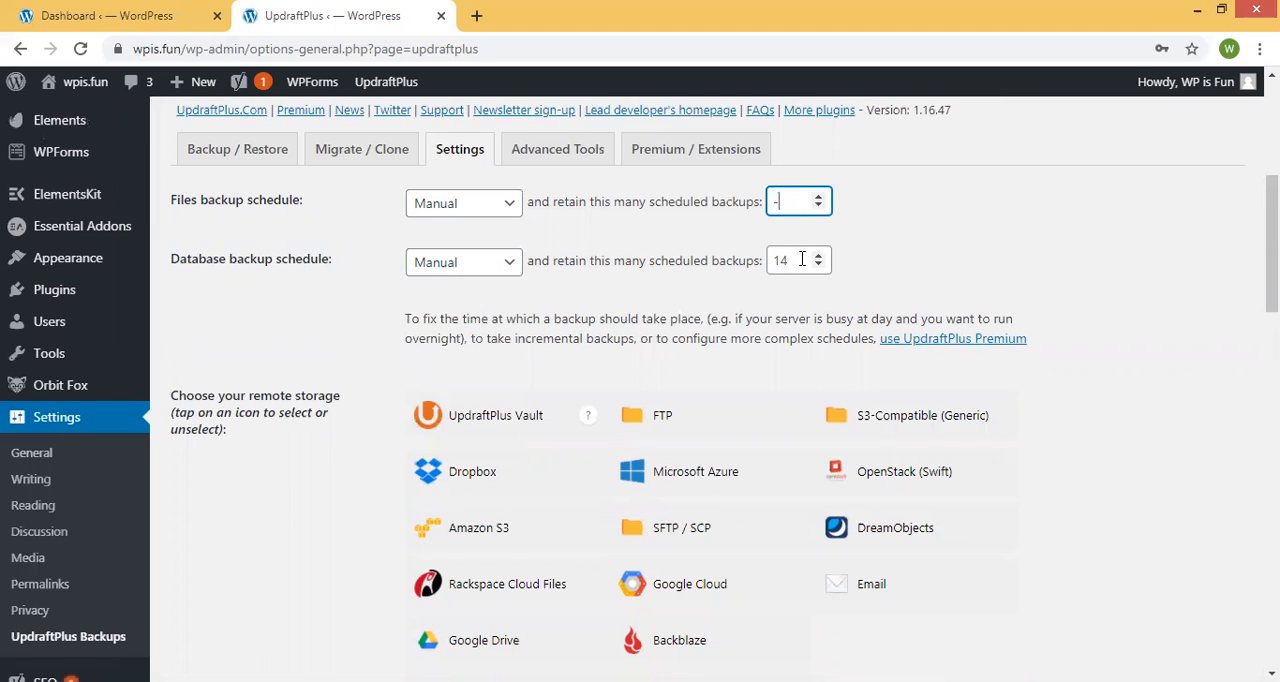
left_click_drag(802, 259, 766, 262)
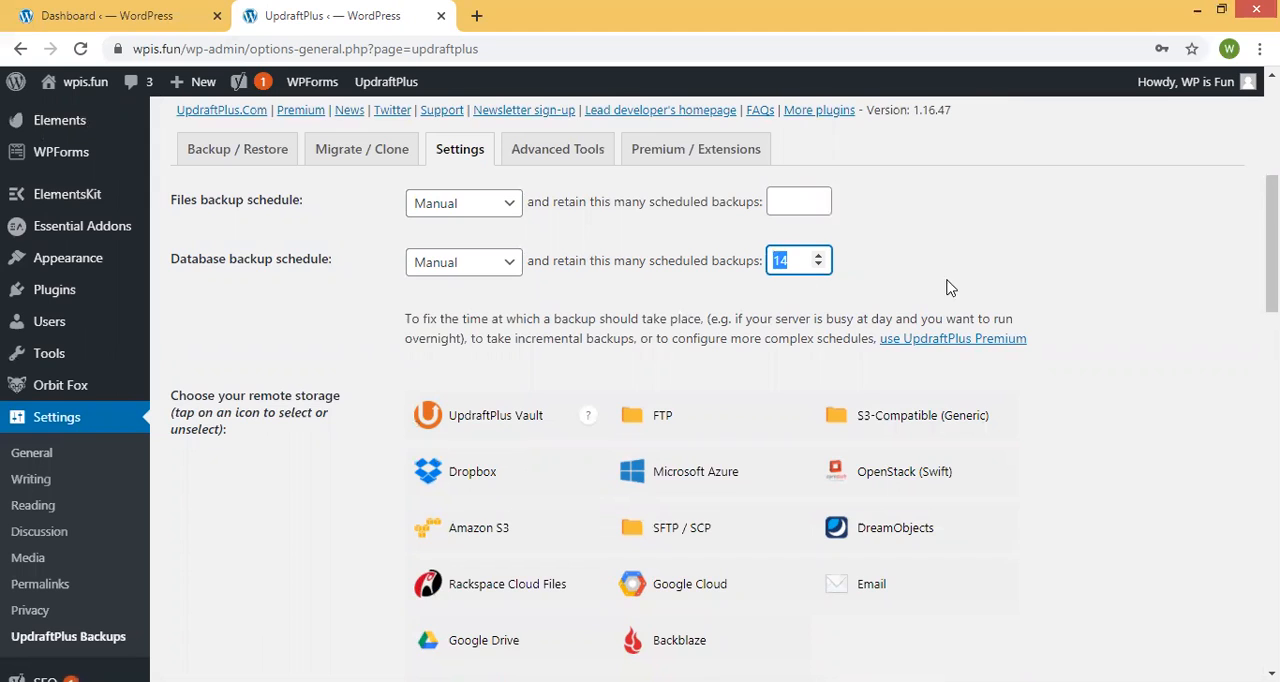
key("BackSpace")
left_click(1038, 278)
scroll(729, 380, "down", 20)
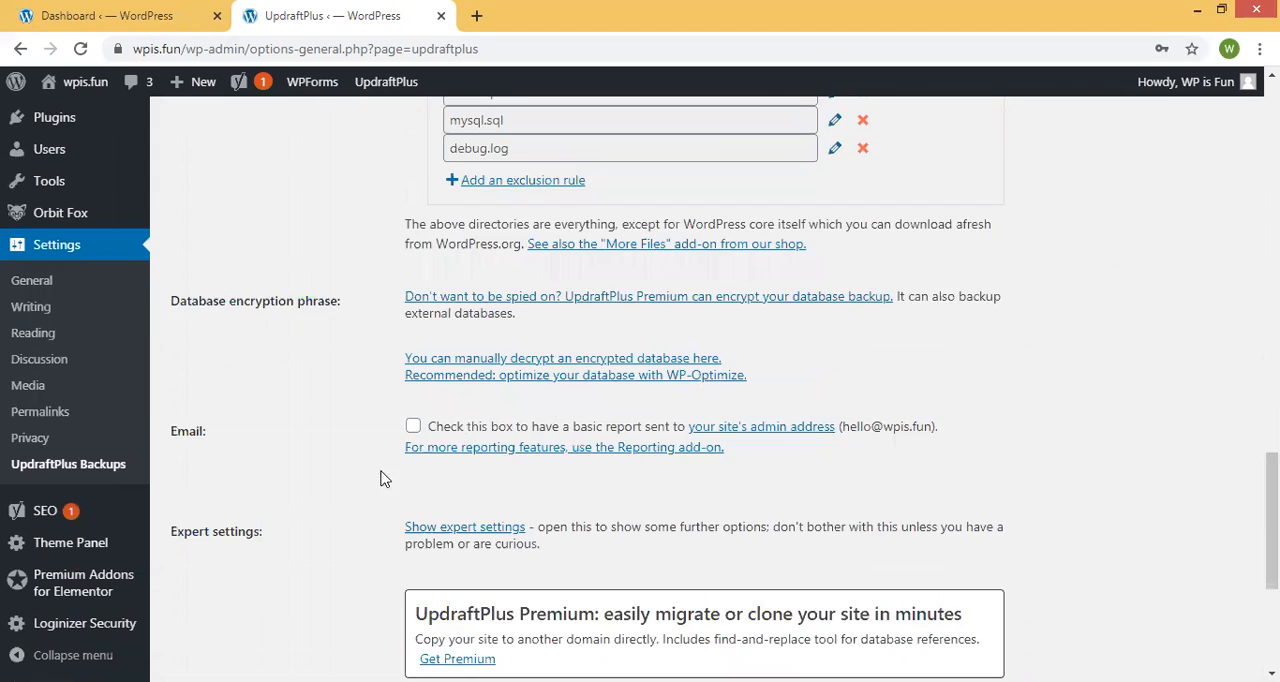
left_click(489, 386)
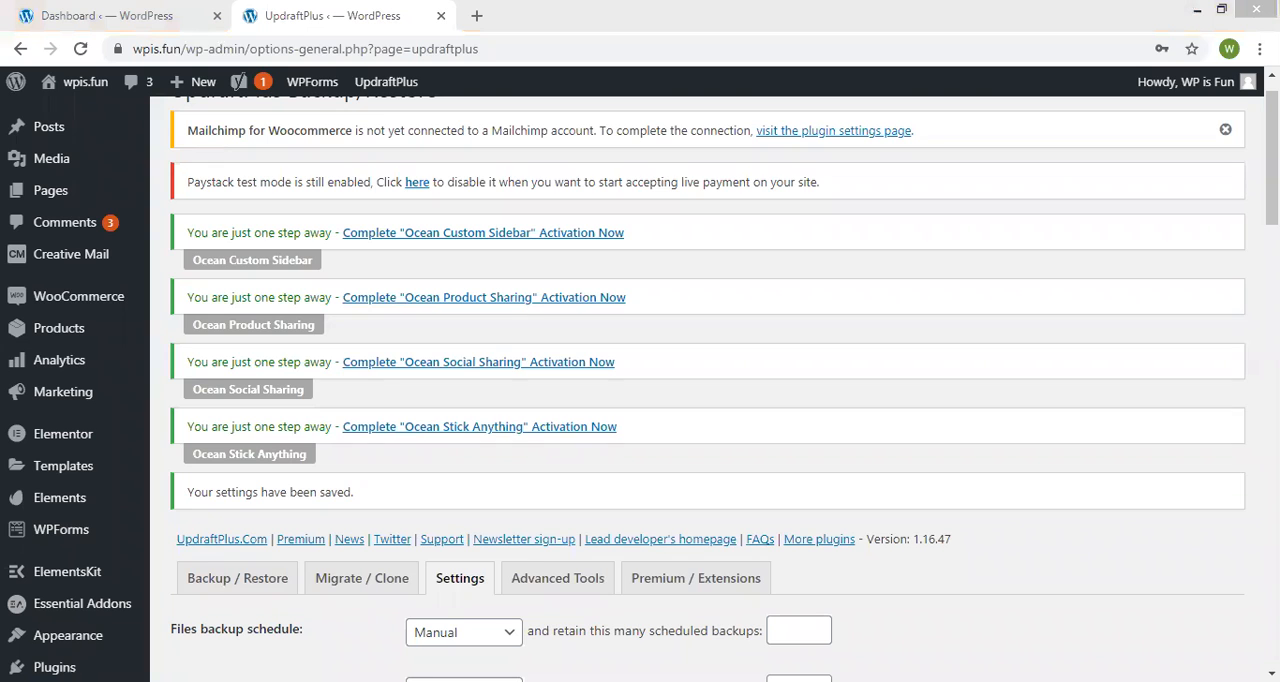
Check the site's connection security and certificate information in the browser, and close it again.
scroll(640, 360, "down", 15)
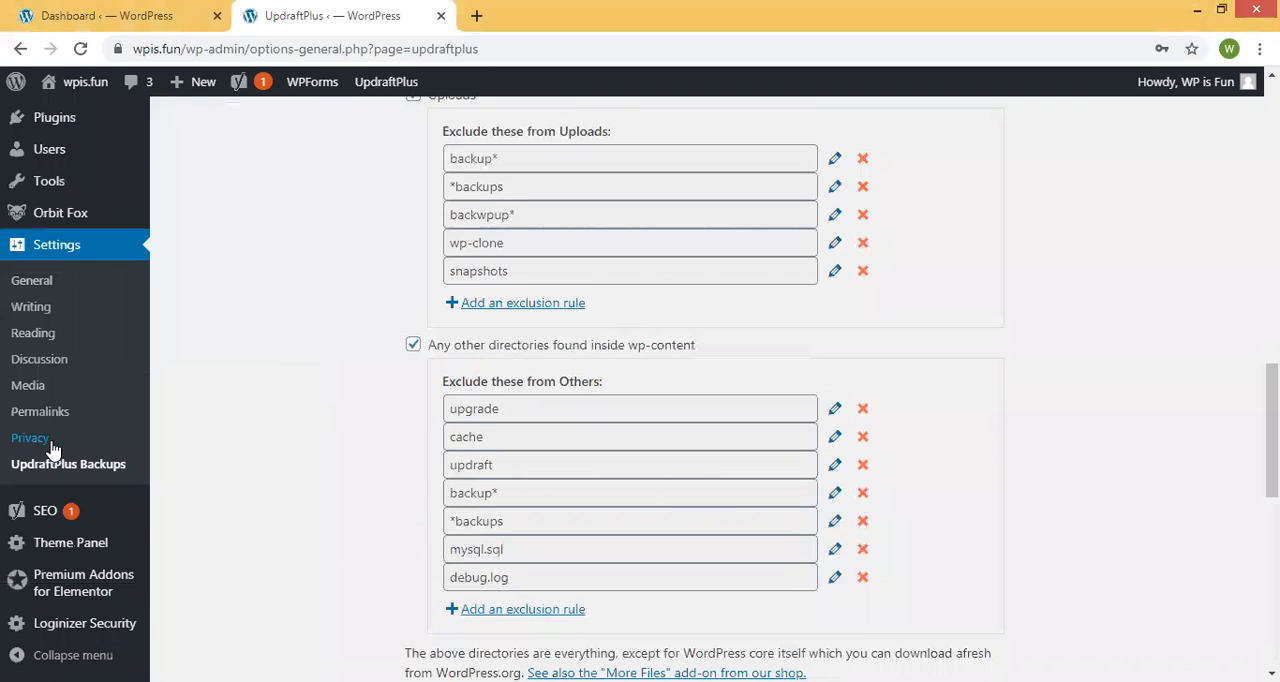
scroll(53, 449, "down", 3)
mouse_move(22, 517)
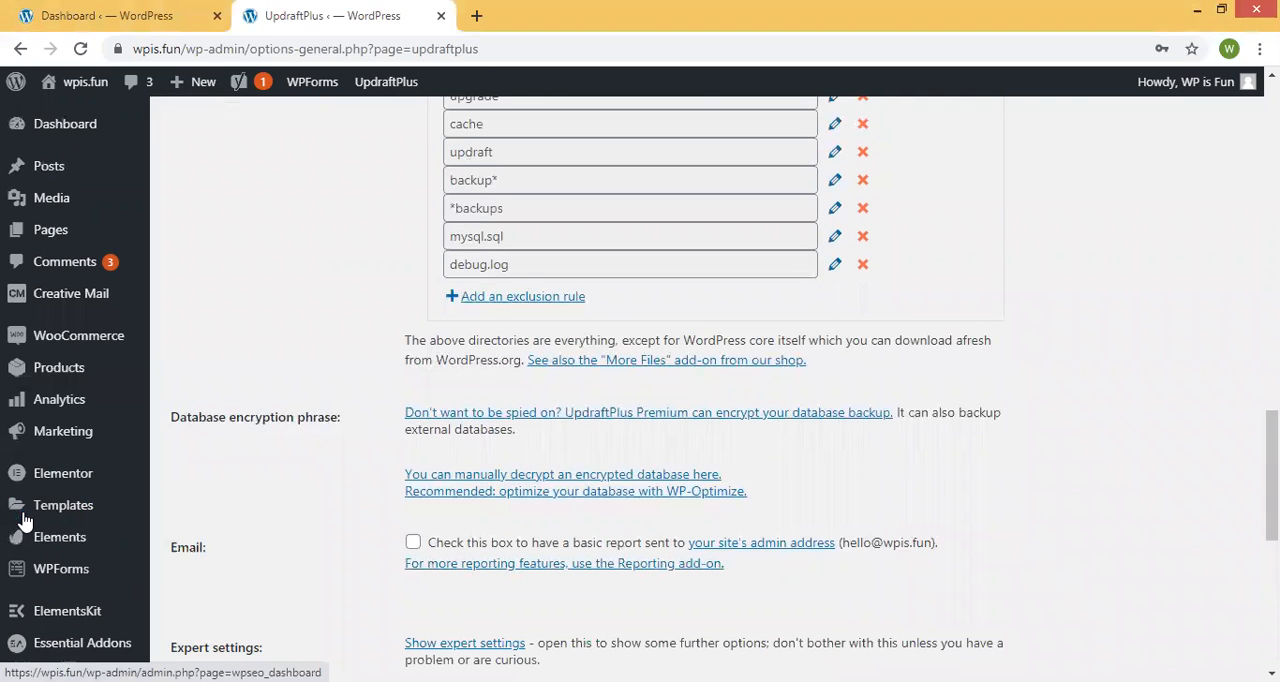
scroll(57, 400, "down", 5)
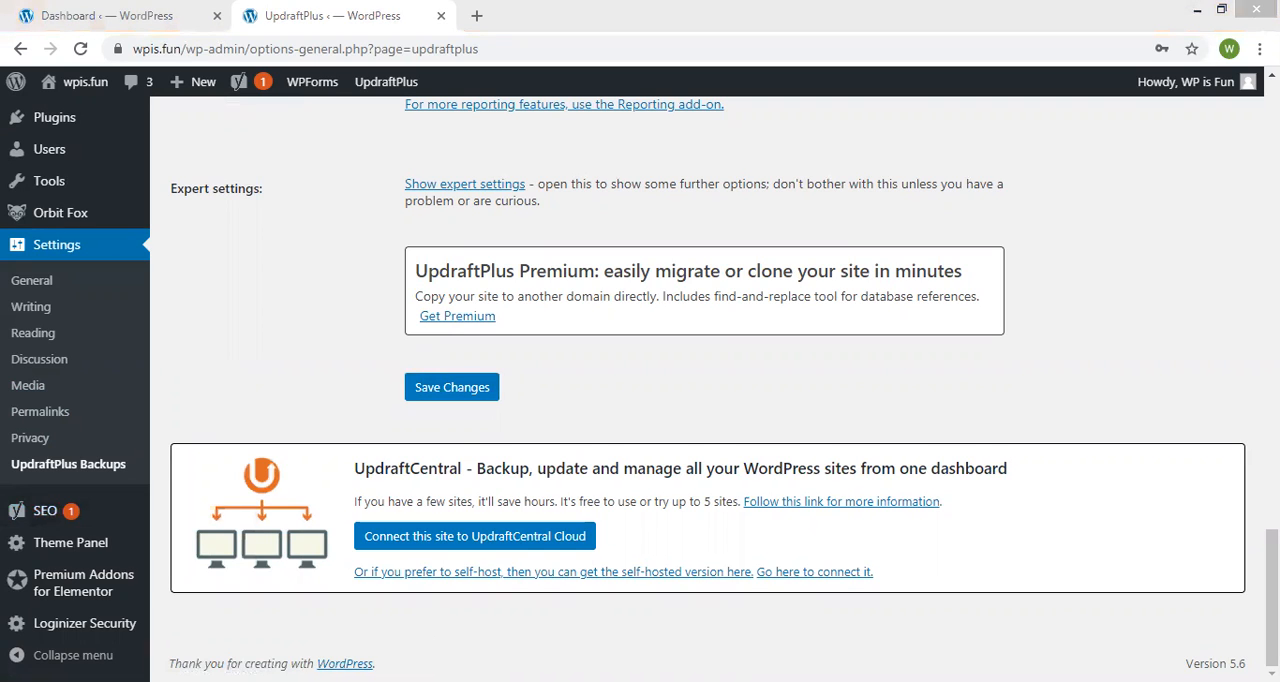
scroll(280, 357, "up", 7)
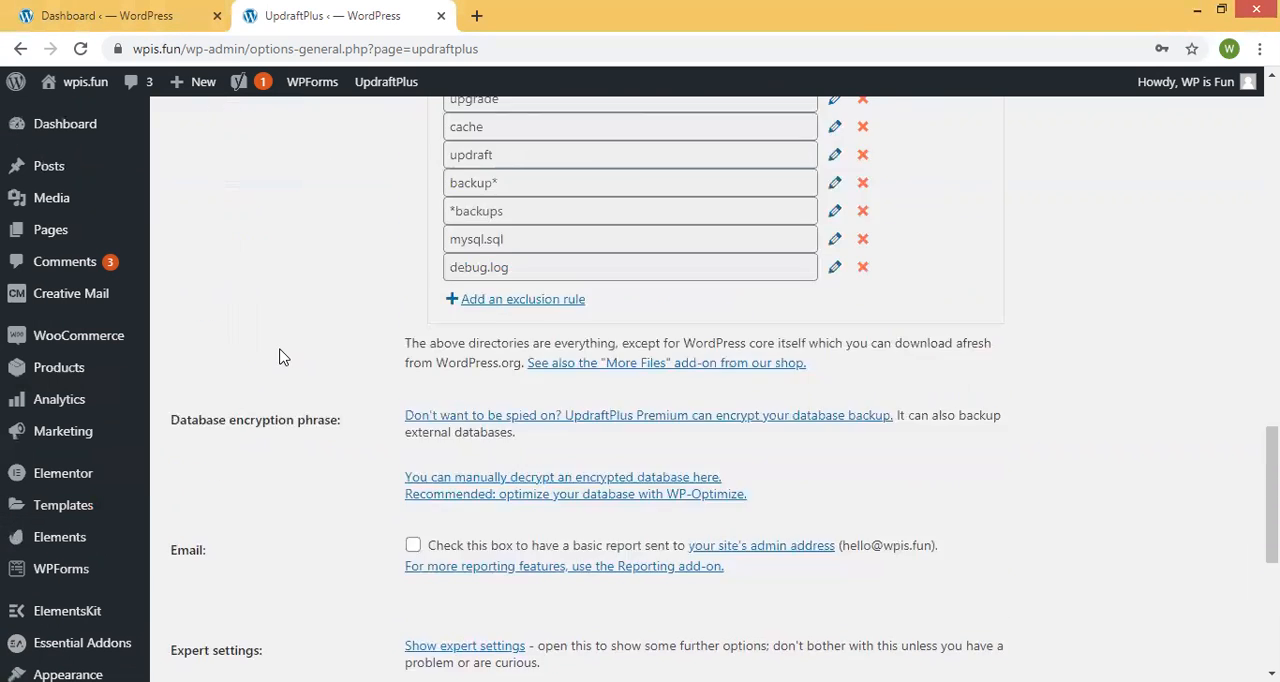
left_click(117, 48)
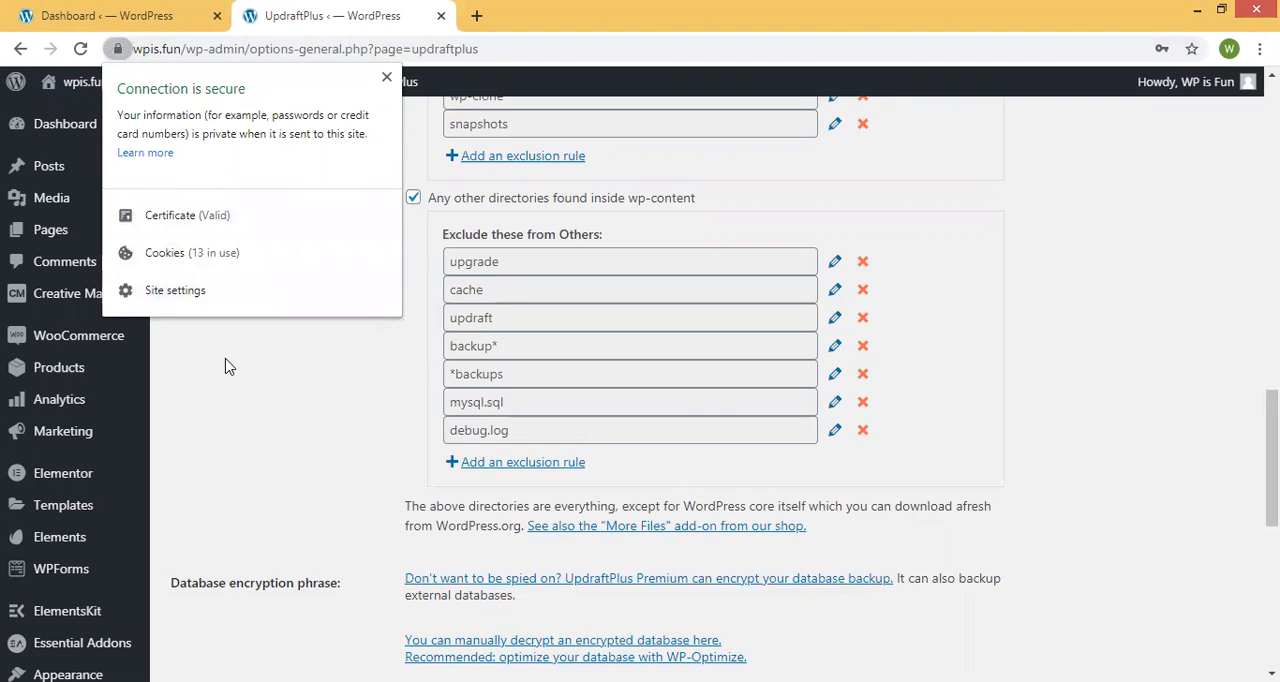
left_click(223, 270)
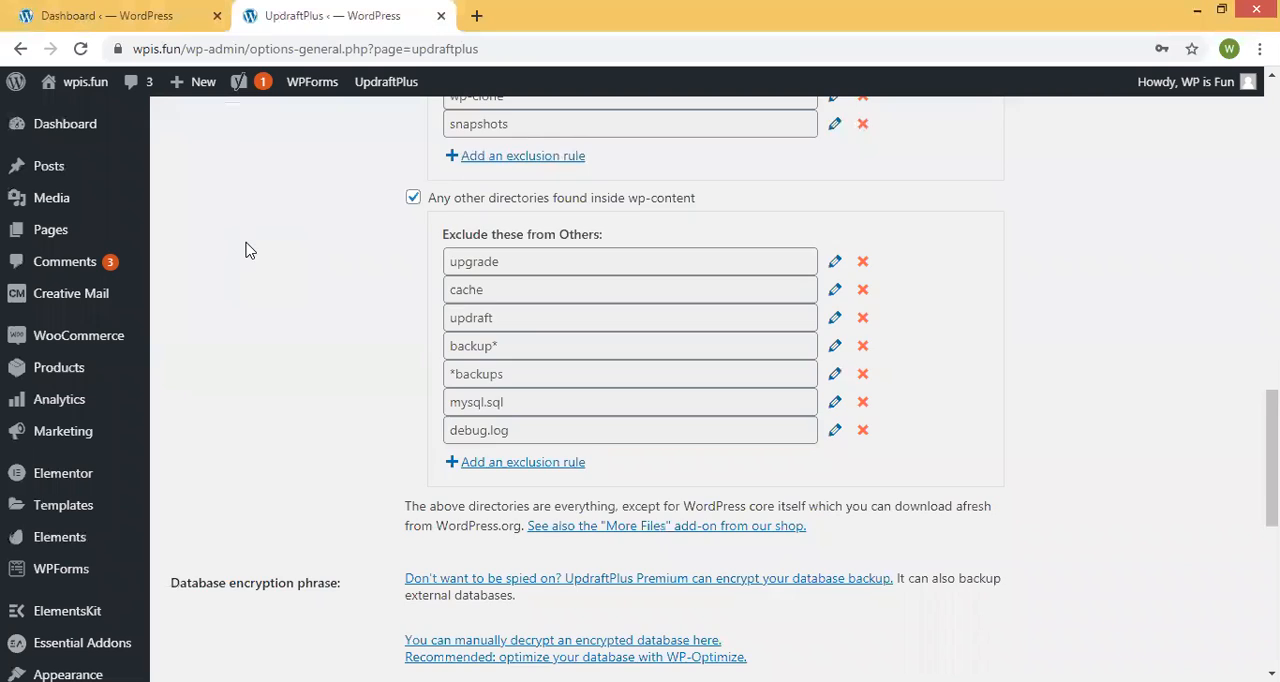
Review the remote storage options and the directories included in and excluded from the files backup.
scroll(248, 250, "up", 15)
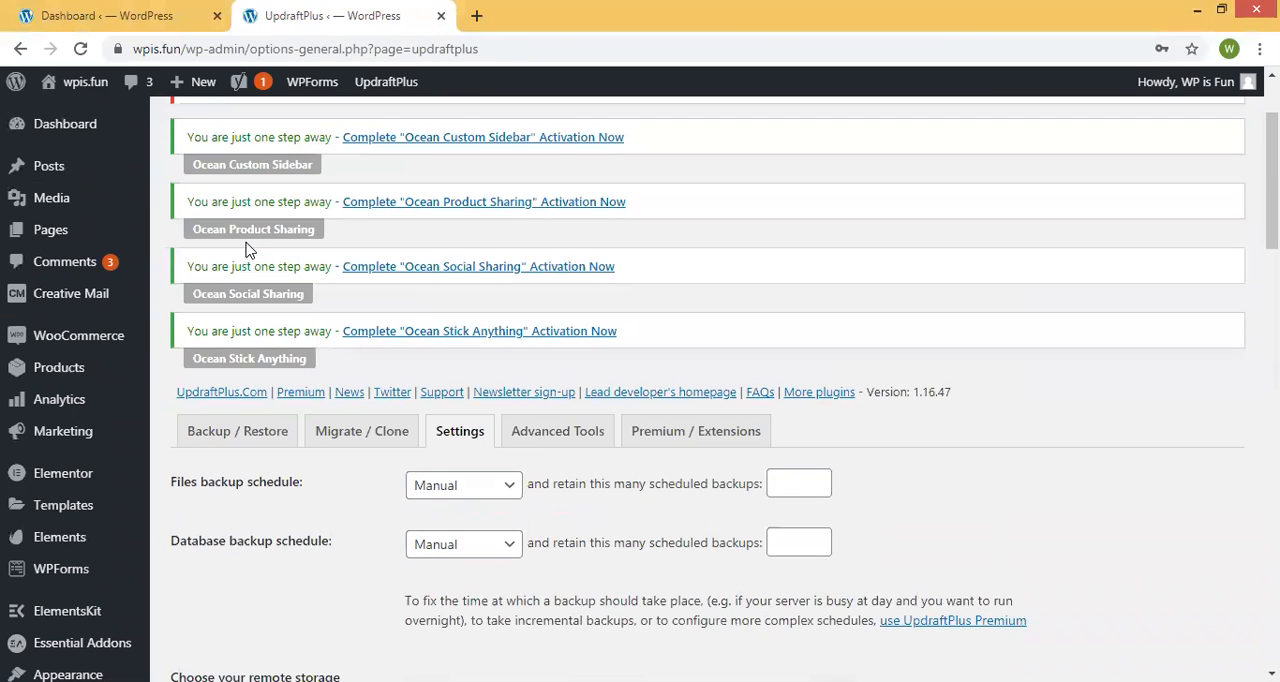
scroll(565, 245, "down", 3)
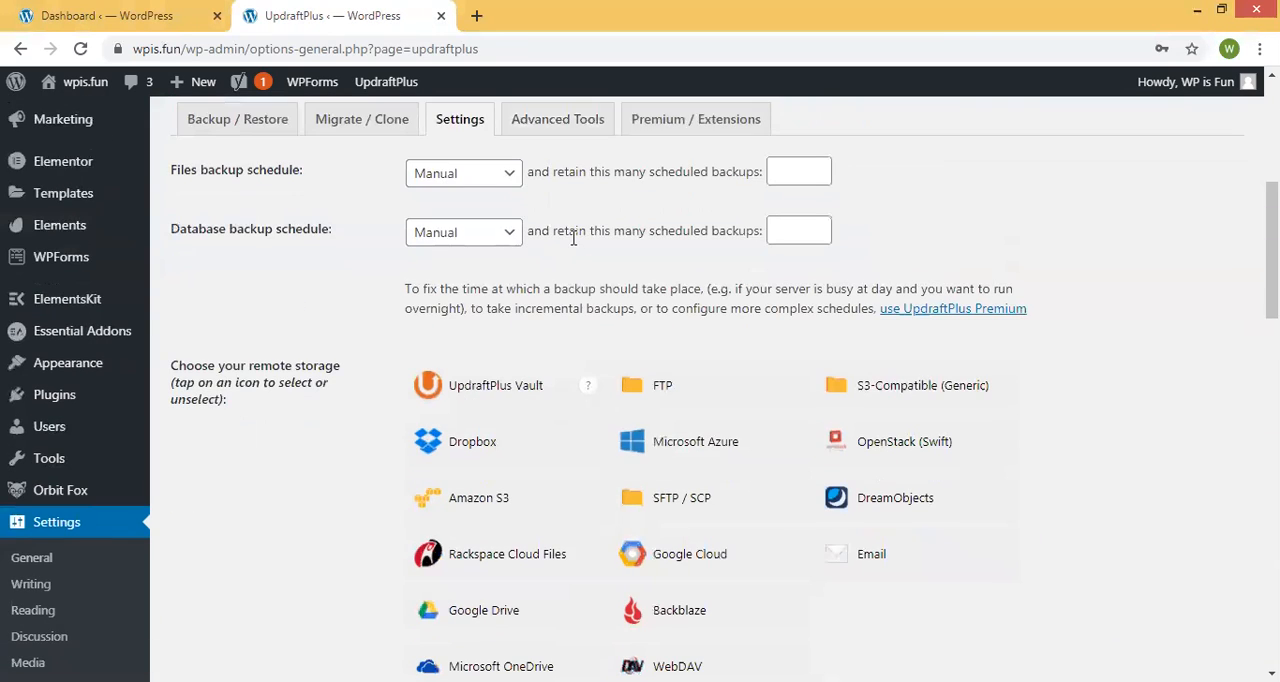
scroll(326, 324, "down", 2)
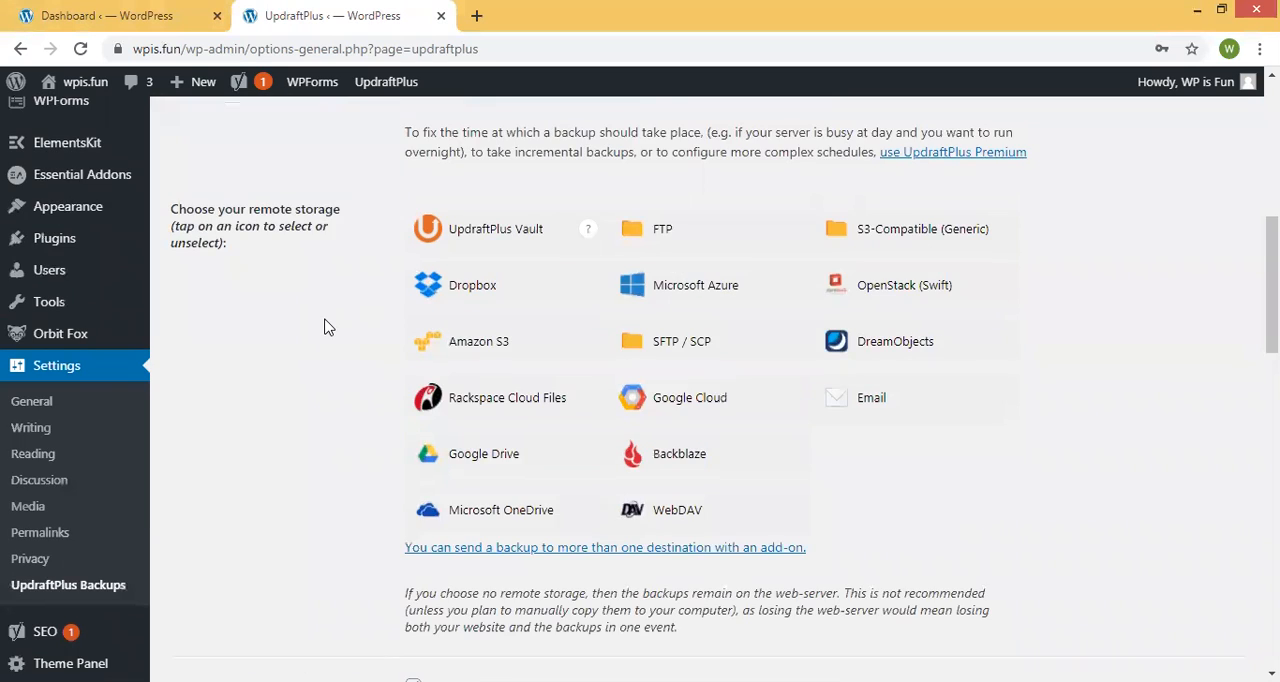
scroll(324, 325, "down", 2)
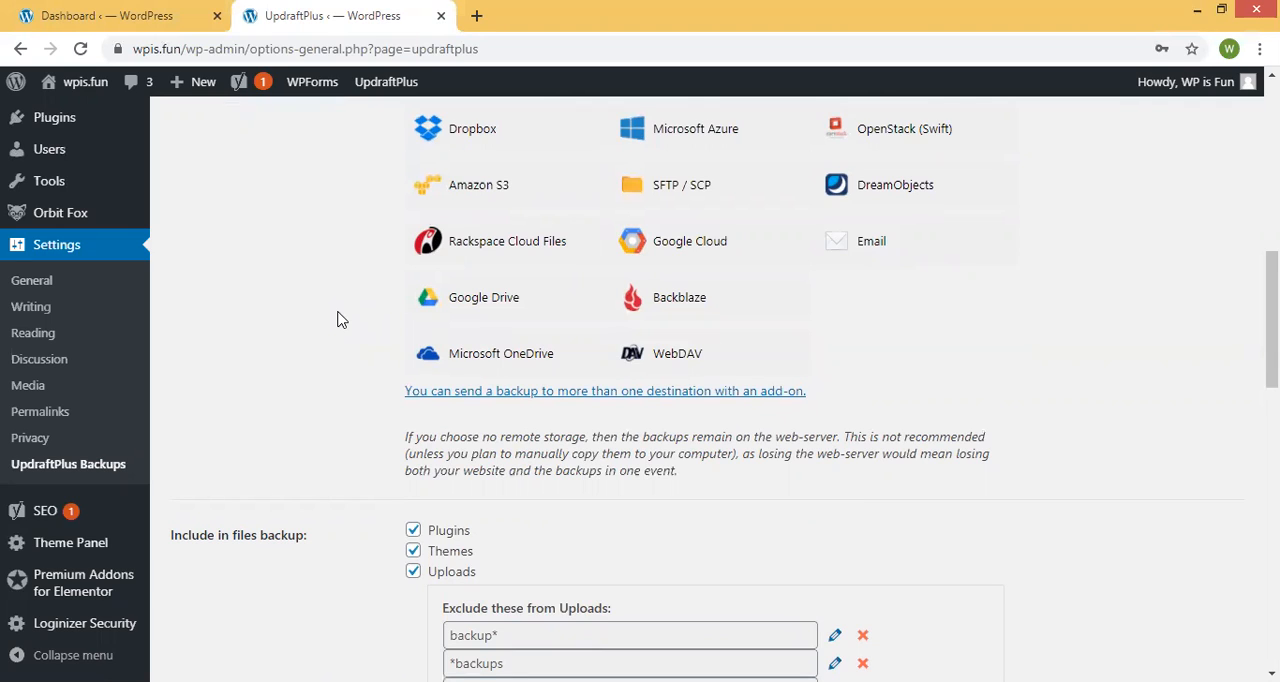
scroll(351, 277, "down", 3)
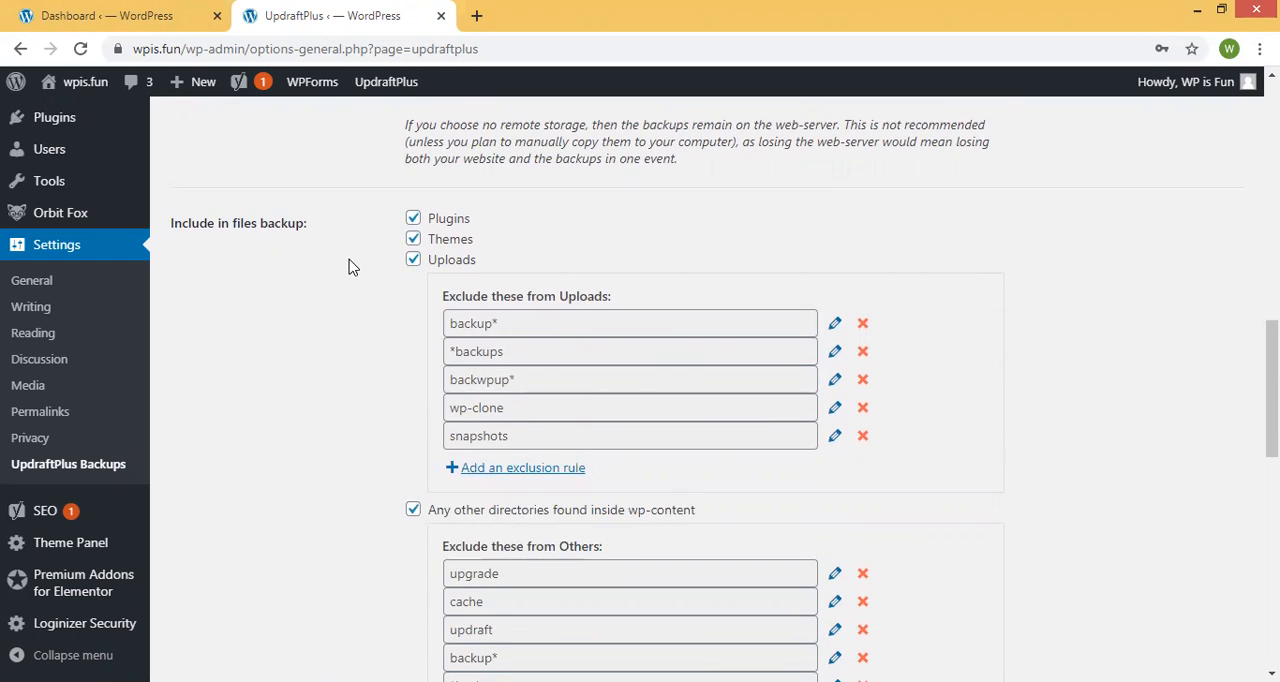
scroll(349, 266, "down", 2)
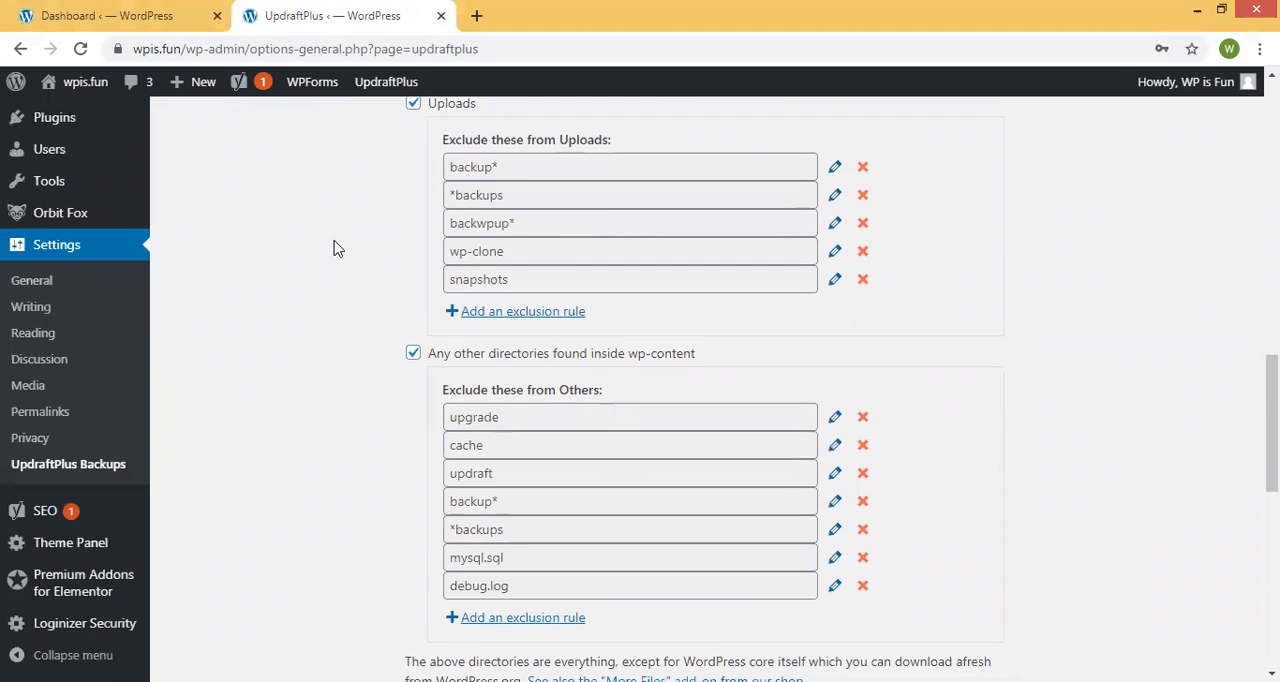